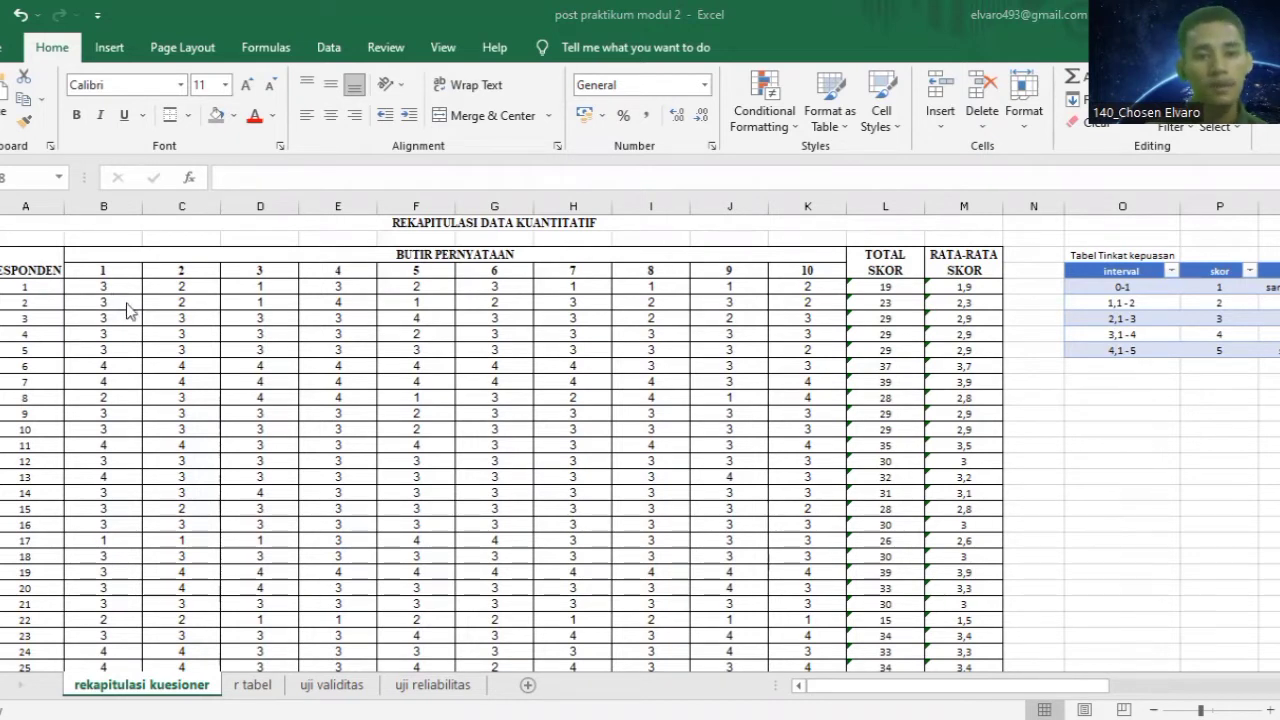
Review the questionnaire answers of all respondents across the ten statement items in the rekapitulasi kuesioner sheet.
{"action": "left_click", "coordinate": [186, 303]}
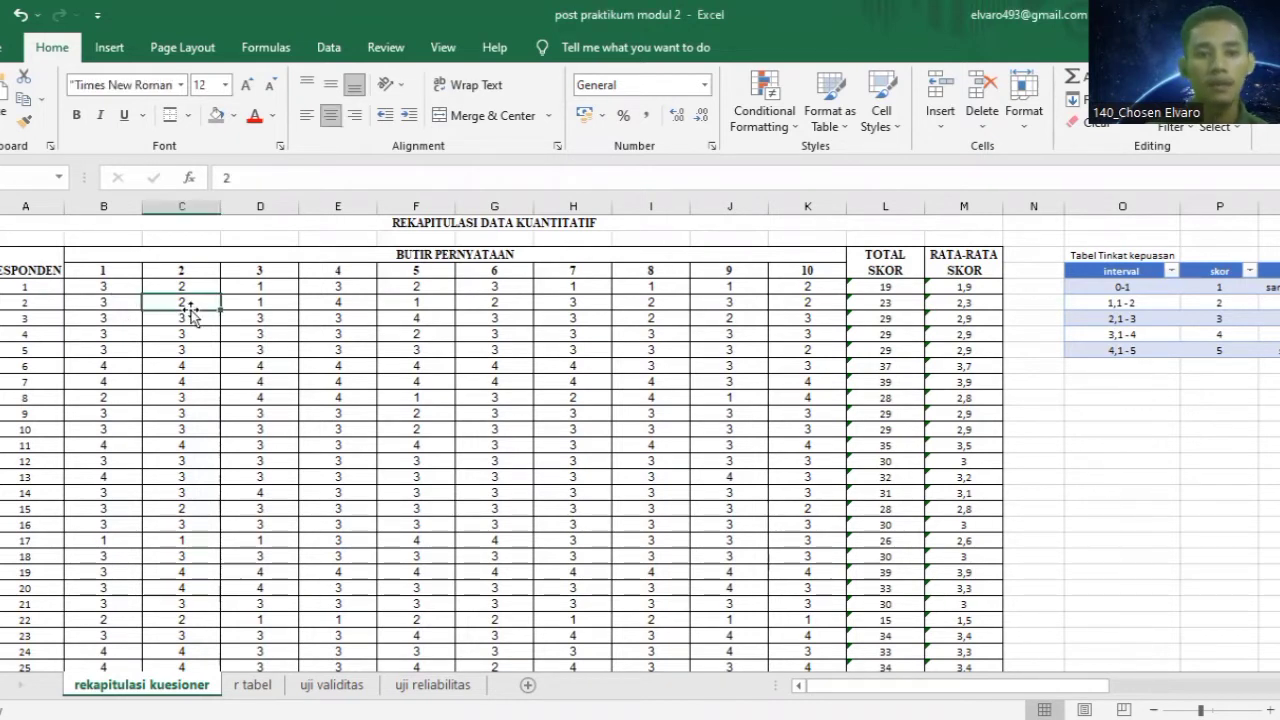
{"action": "left_click", "coordinate": [233, 393]}
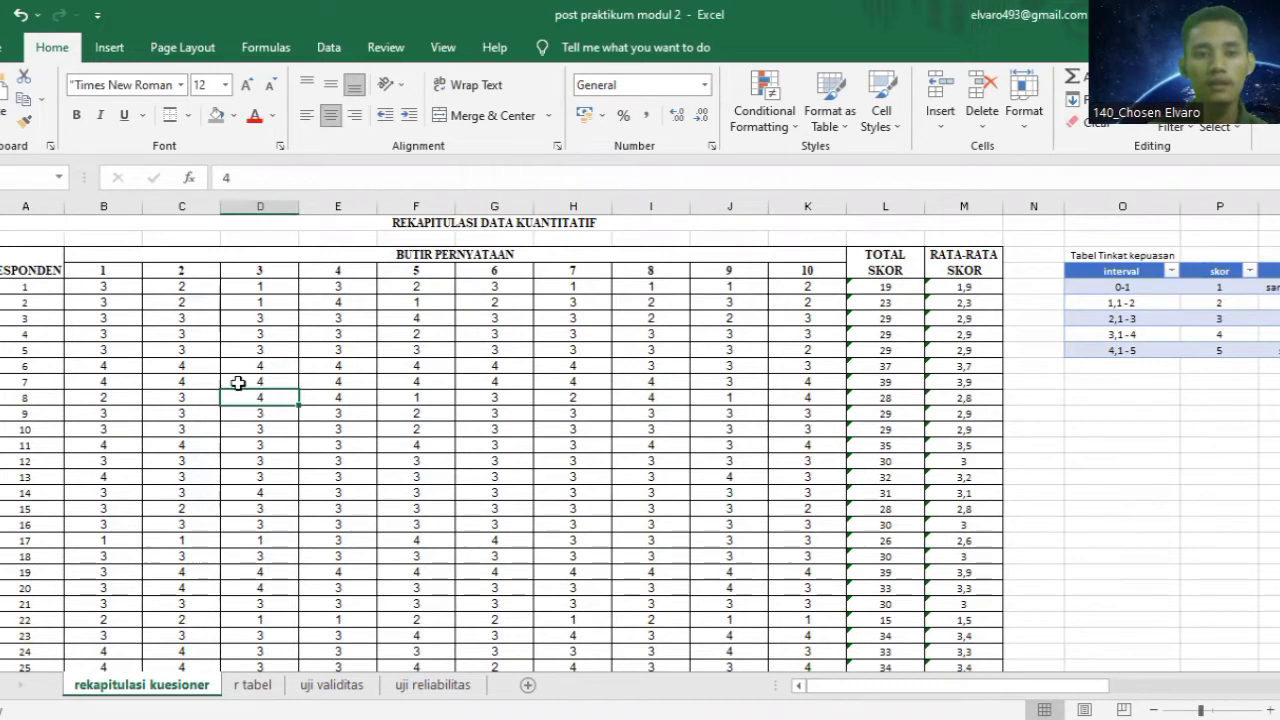
{"action": "left_click", "coordinate": [260, 334]}
{"action": "scroll", "coordinate": [44, 591], "scroll_direction": "down", "scroll_amount": 9}
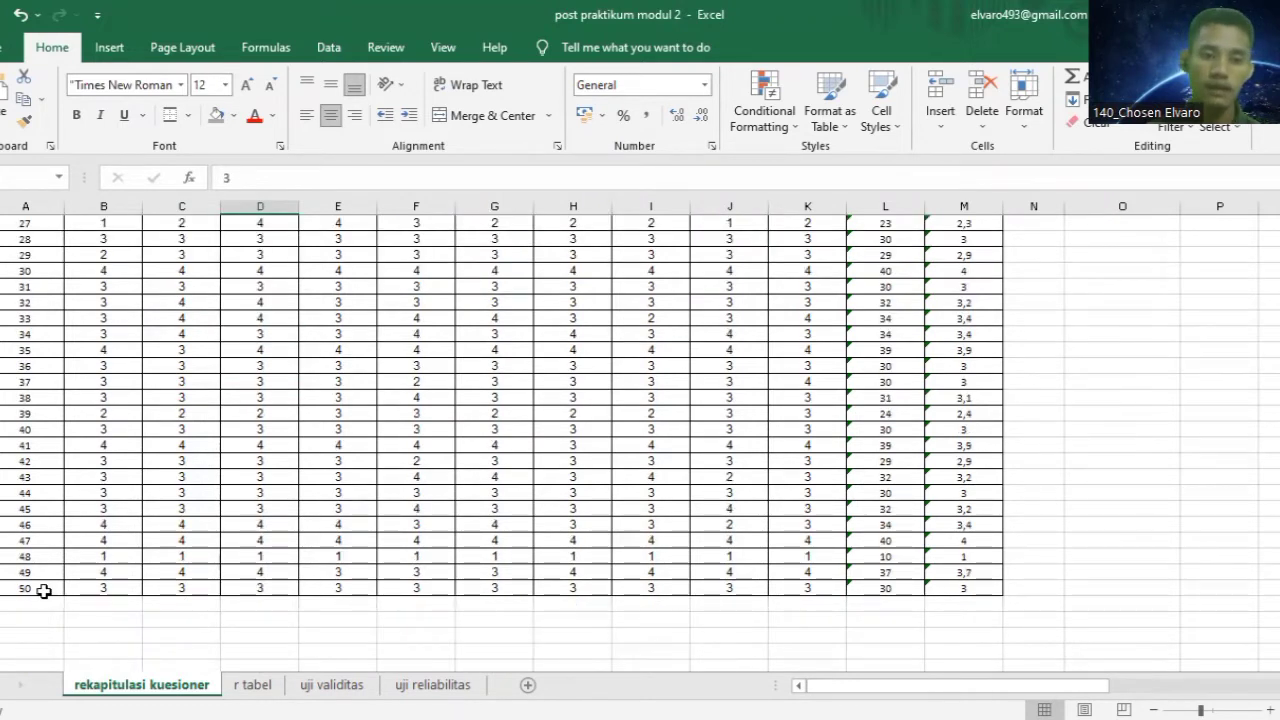
{"action": "scroll", "coordinate": [44, 591], "scroll_direction": "up", "scroll_amount": 10}
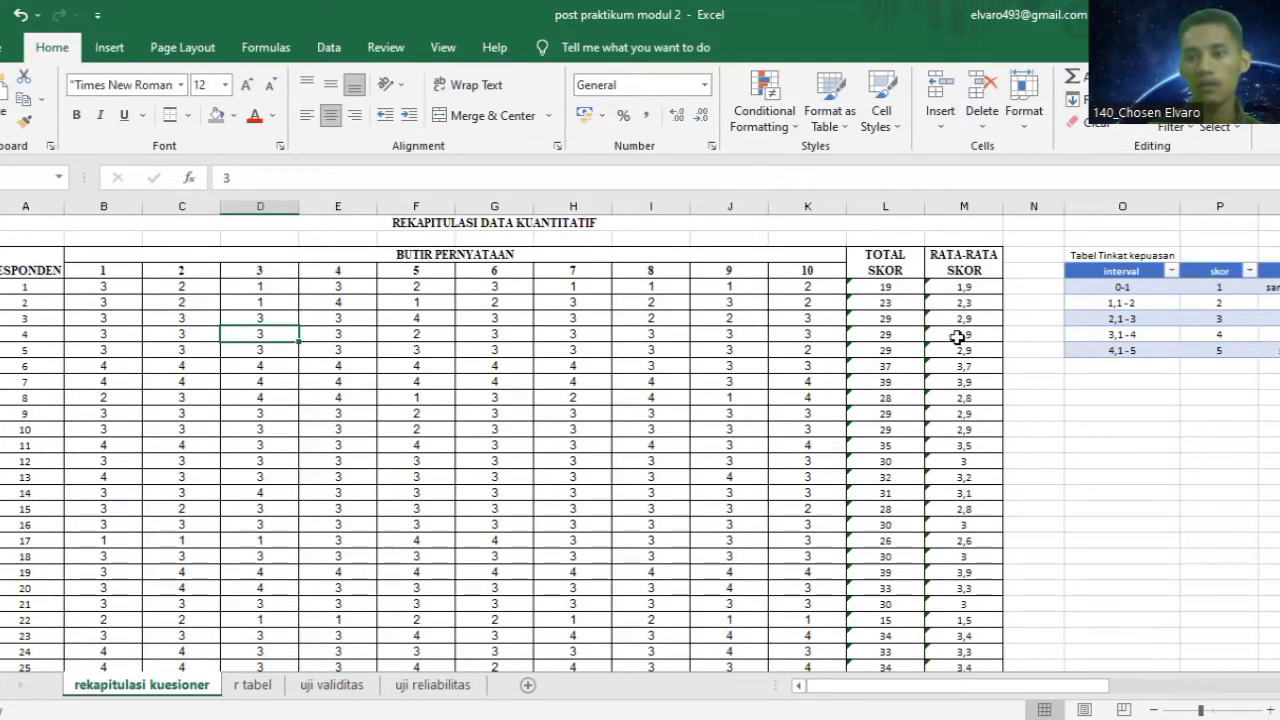
Inspect the first respondent's total score and average score formulas, and view the complete satisfaction level table.
{"action": "left_click", "coordinate": [884, 285]}
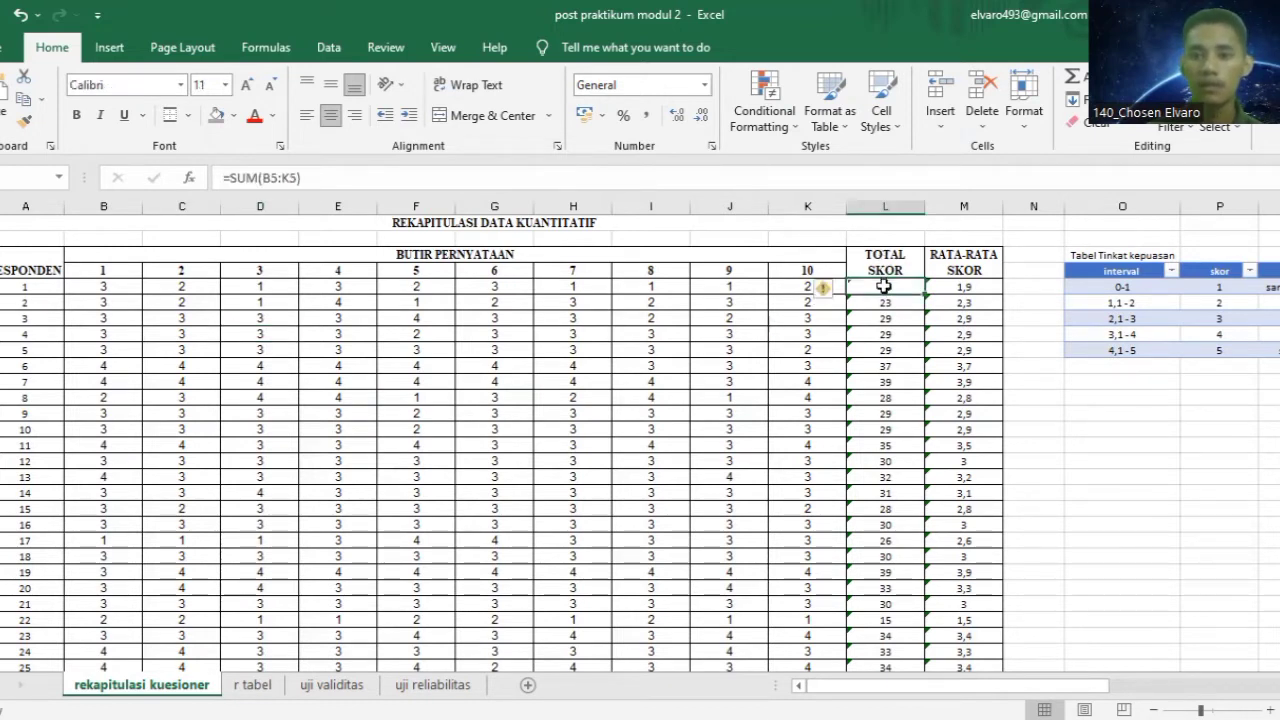
{"action": "left_click", "coordinate": [270, 178]}
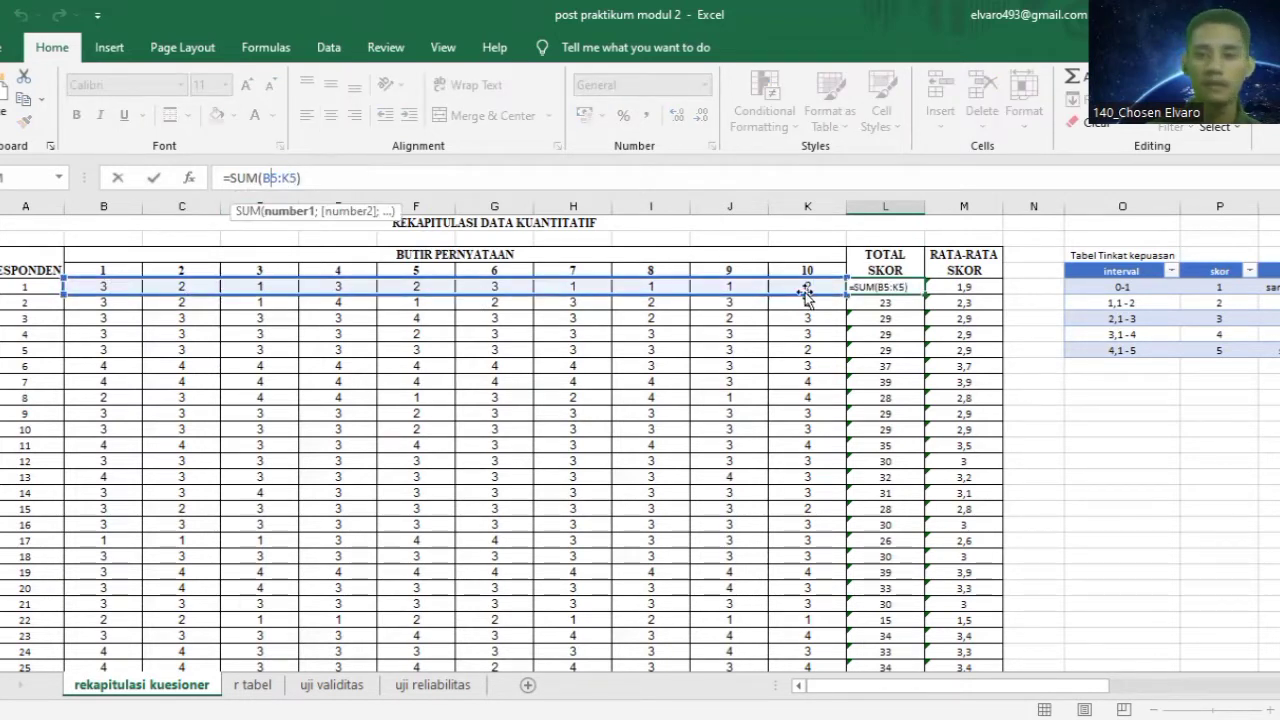
{"action": "left_click", "coordinate": [970, 288]}
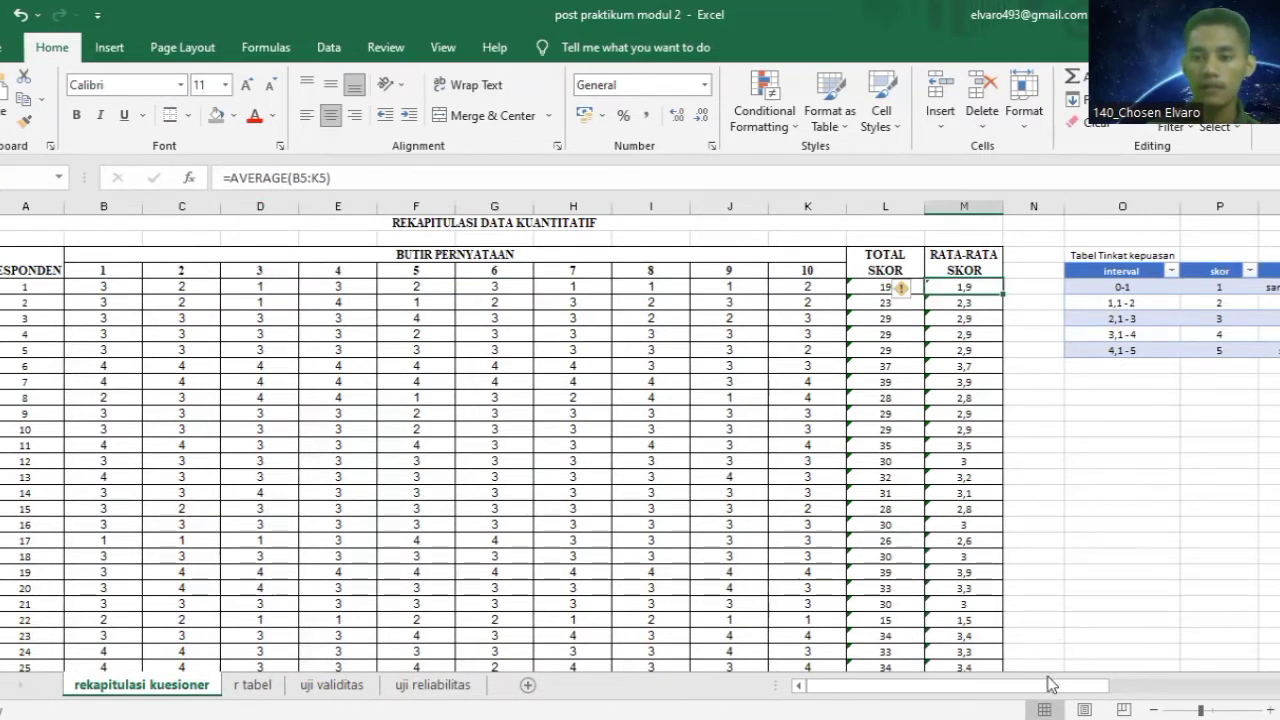
{"action": "left_click_drag", "start_coordinate": [1052, 686], "coordinate": [1129, 686]}
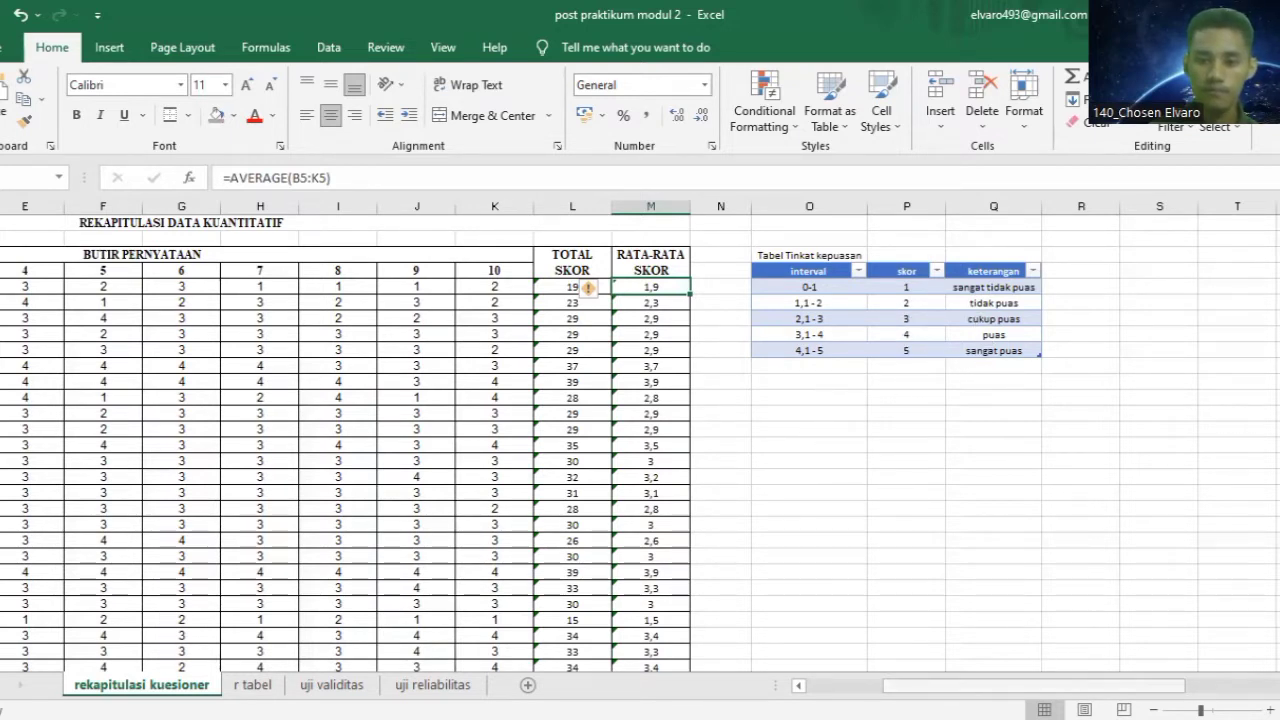
{"action": "mouse_move", "coordinate": [1040, 686]}
{"action": "left_mouse_down"}
{"action": "mouse_move", "coordinate": [1002, 686]}
{"action": "mouse_move", "coordinate": [1059, 686]}
{"action": "left_mouse_up"}
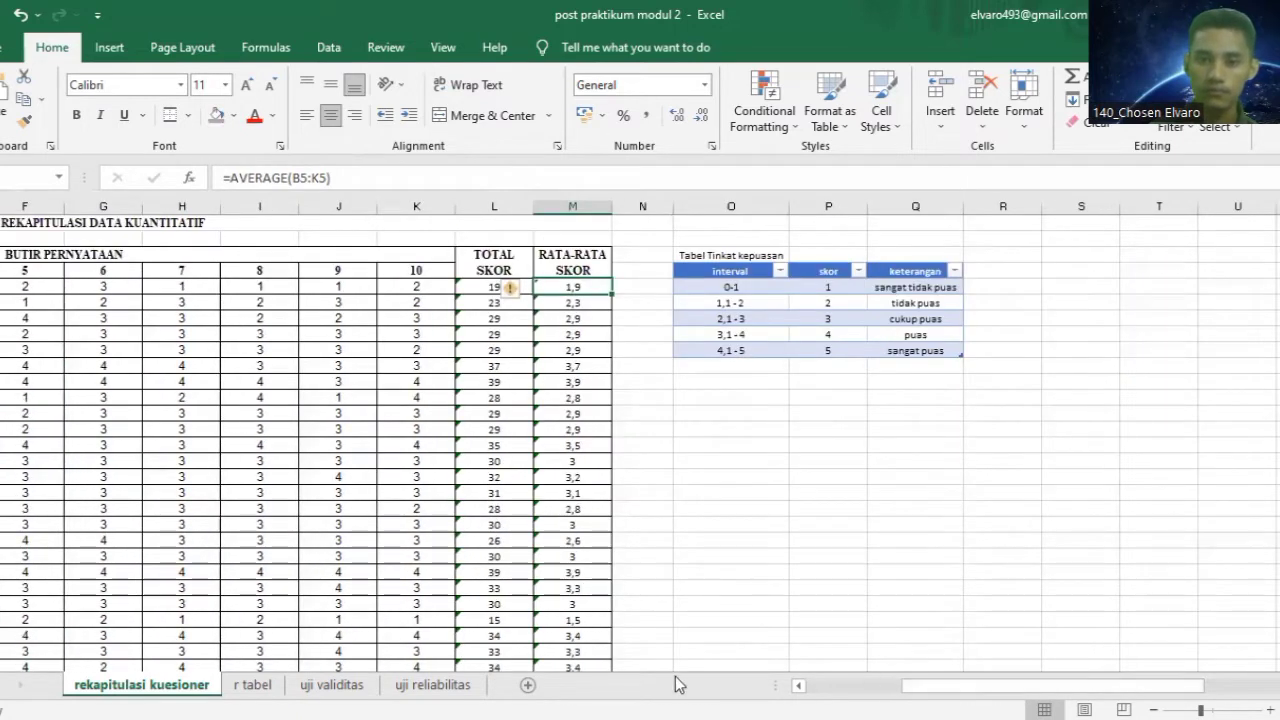
Open the r tabel sheet and examine the critical r values, the two-way test parameters and the explanatory notes.
{"action": "left_click", "coordinate": [252, 685]}
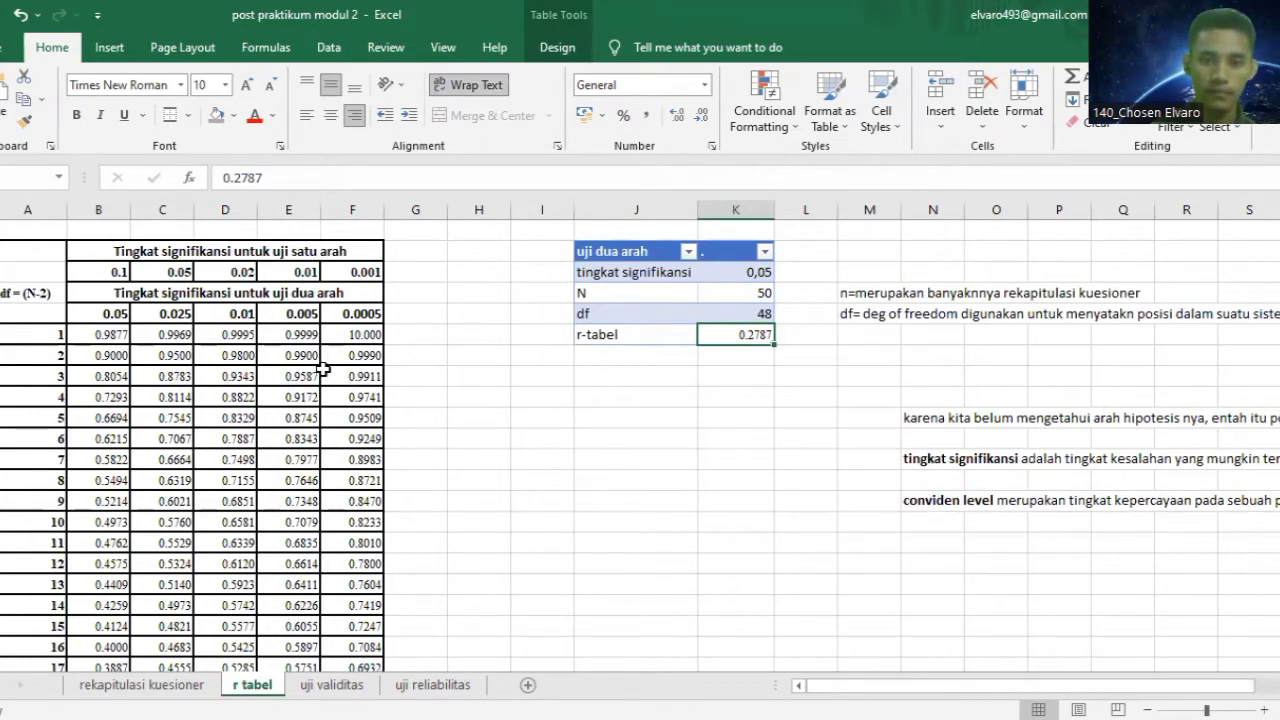
{"action": "scroll", "coordinate": [312, 352], "scroll_direction": "down", "scroll_amount": 3}
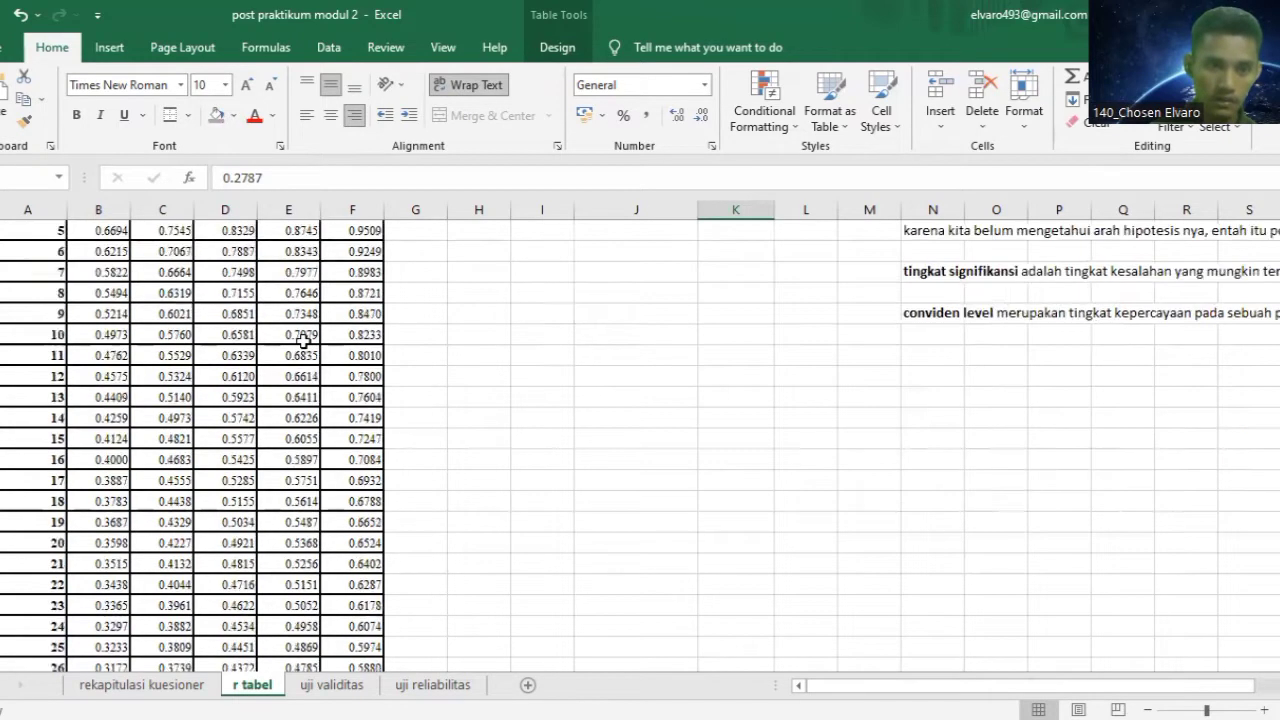
{"action": "scroll", "coordinate": [305, 340], "scroll_direction": "up", "scroll_amount": 3}
{"action": "scroll", "coordinate": [240, 330], "scroll_direction": "down", "scroll_amount": 3}
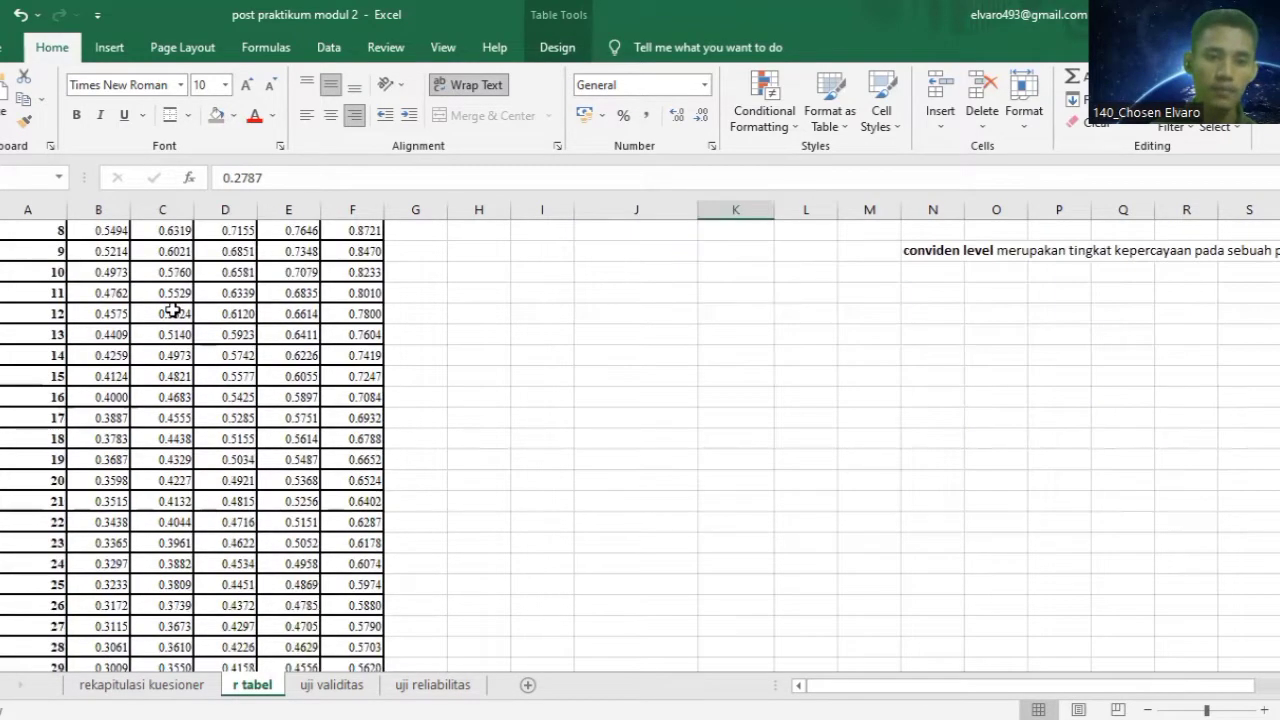
{"action": "scroll", "coordinate": [180, 315], "scroll_direction": "up", "scroll_amount": 3}
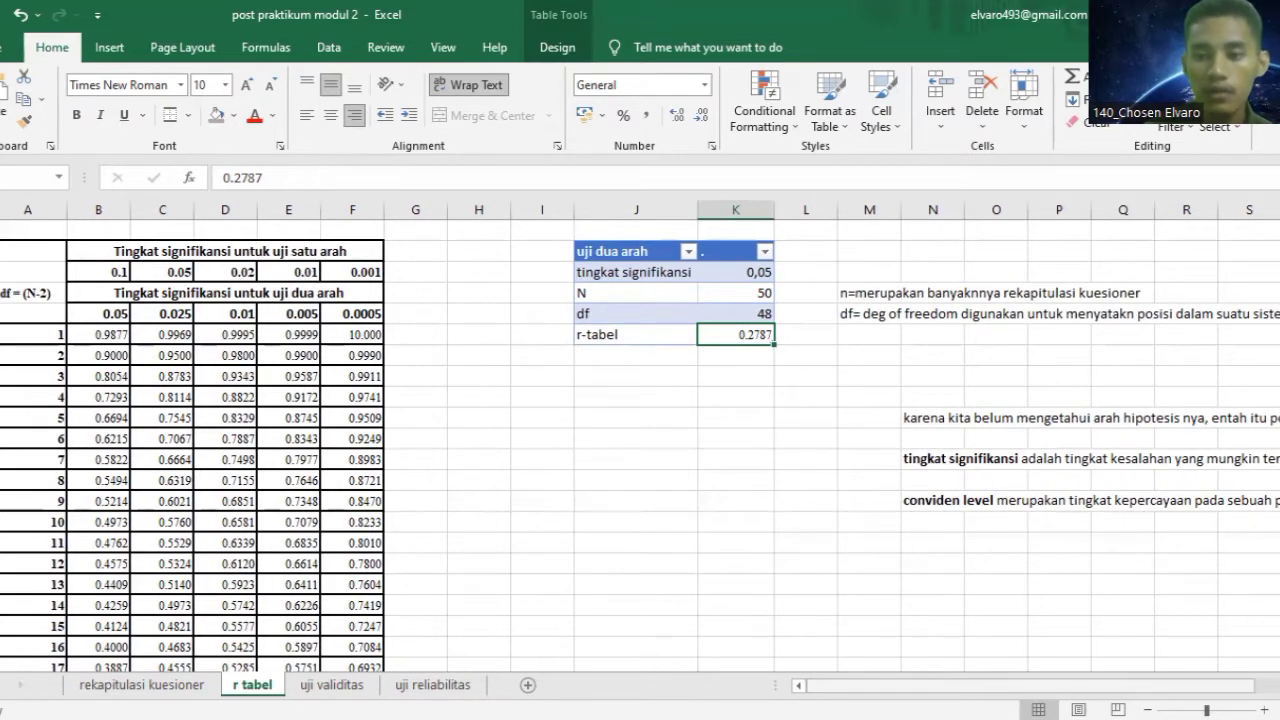
{"action": "left_click_drag", "start_coordinate": [930, 685], "coordinate": [956, 685]}
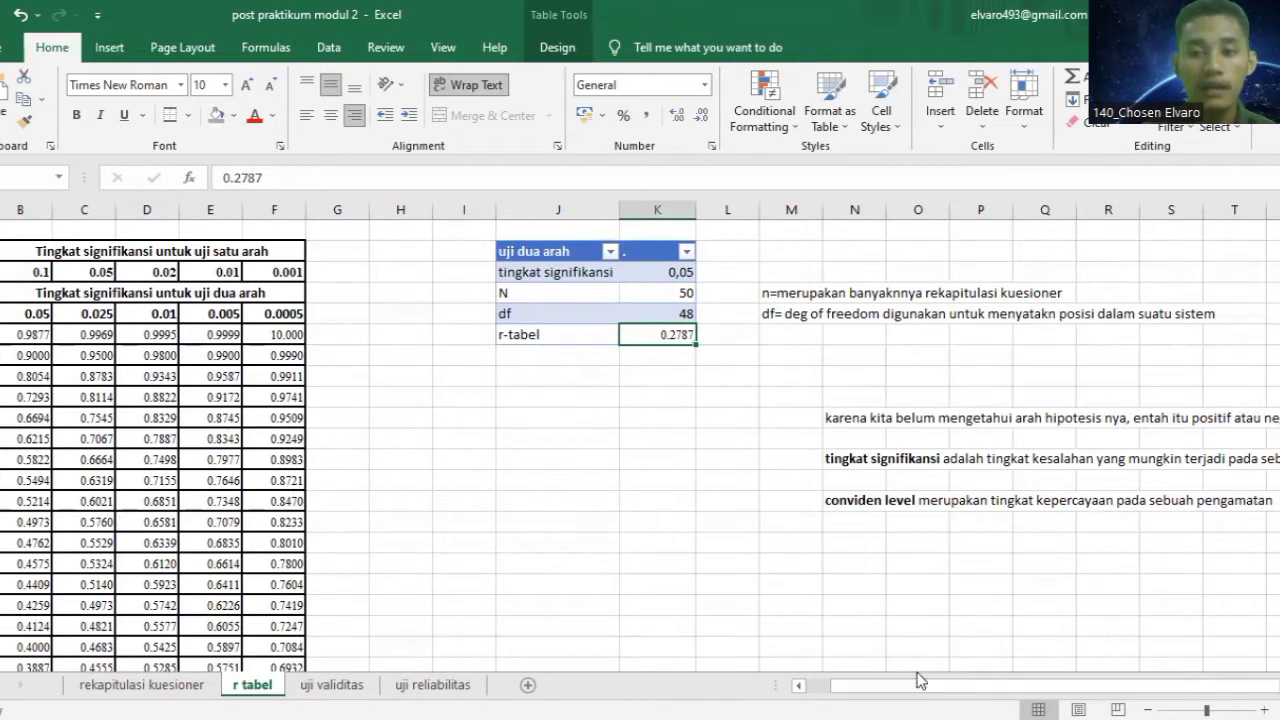
{"action": "left_click_drag", "start_coordinate": [920, 680], "coordinate": [906, 672]}
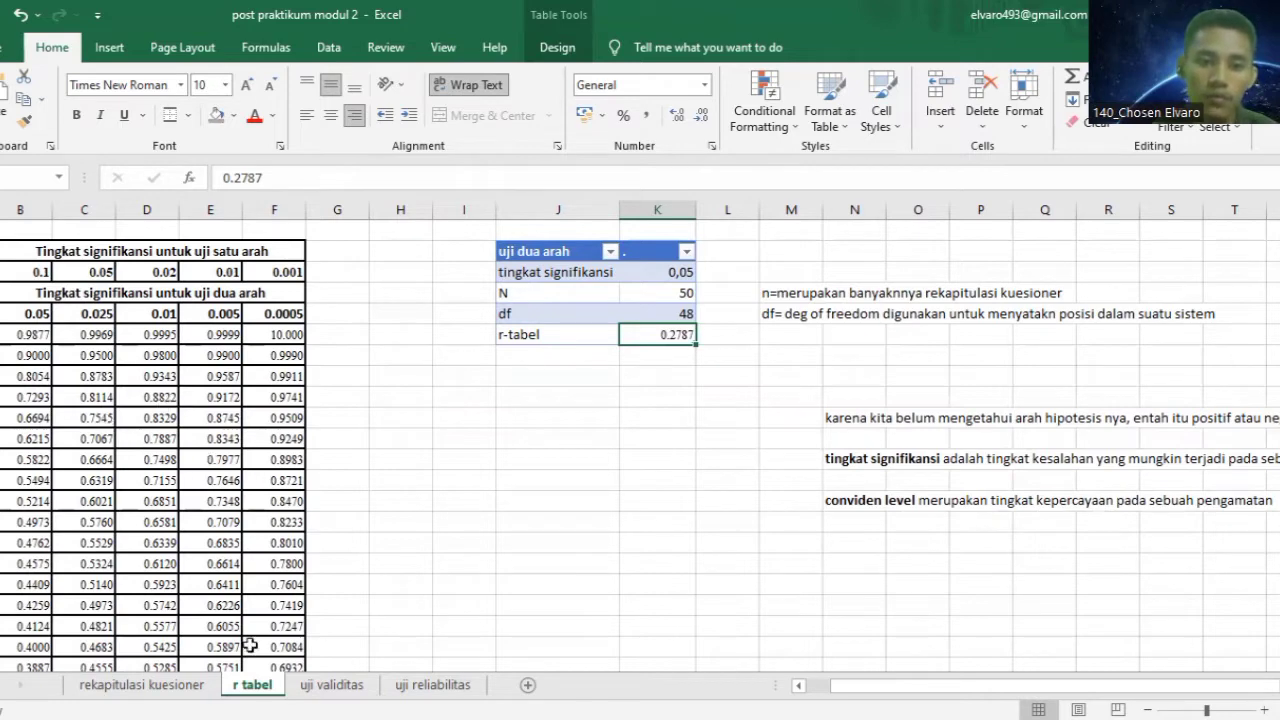
Compare the df formula in the two-way test table with the df = (N-2) heading and check the r-tabel value.
{"action": "key", "text": "ctrl+Page_Up"}
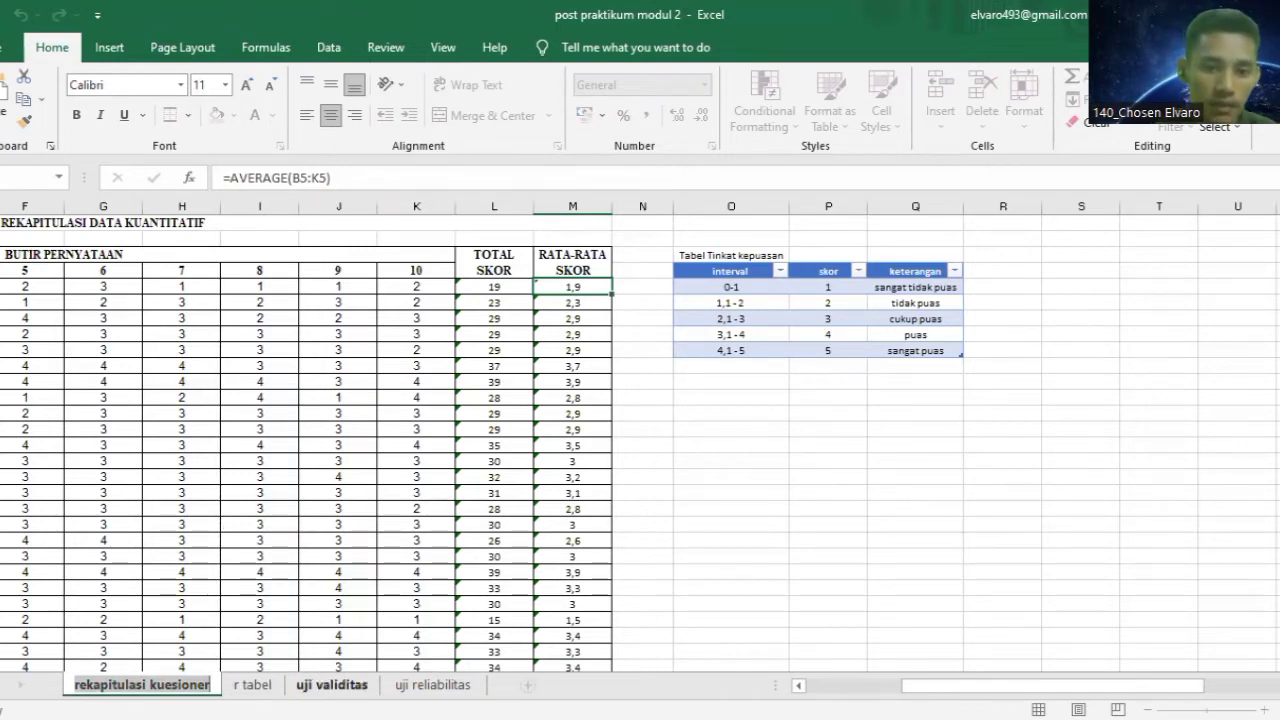
{"action": "left_click", "coordinate": [252, 684]}
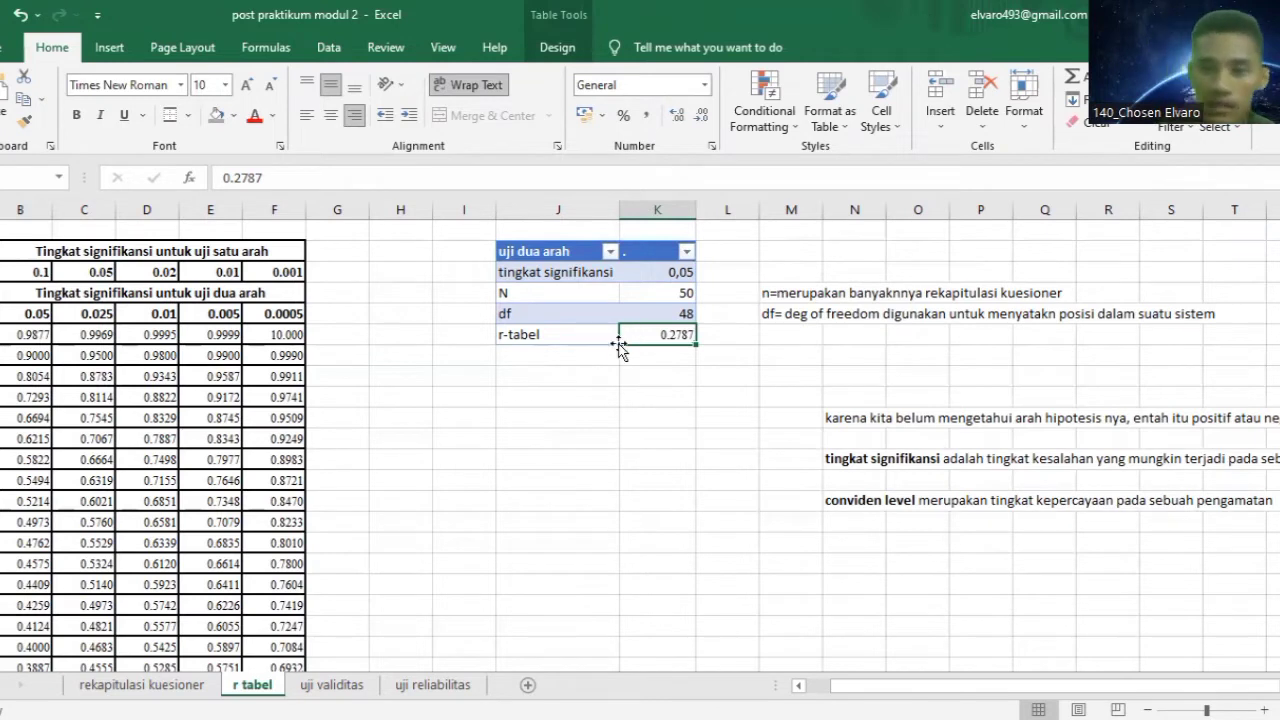
{"action": "left_click", "coordinate": [671, 314]}
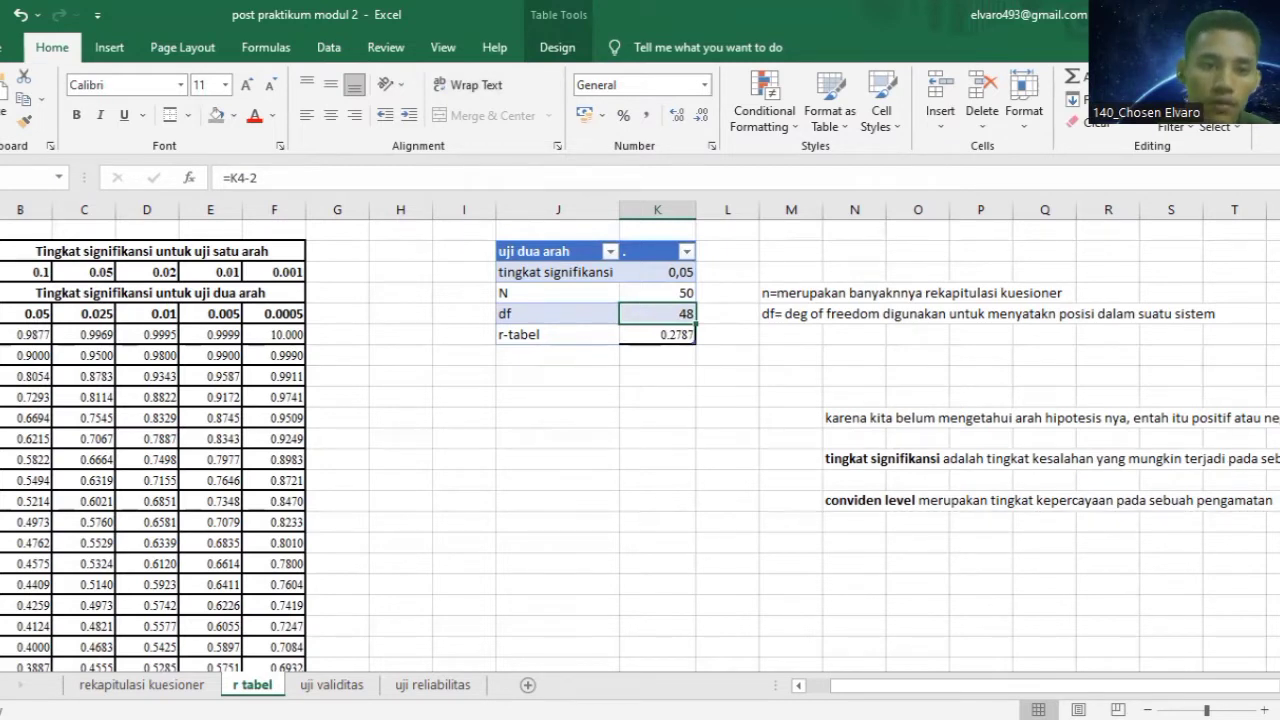
{"action": "scroll", "coordinate": [360, 540], "scroll_direction": "left", "scroll_amount": 1}
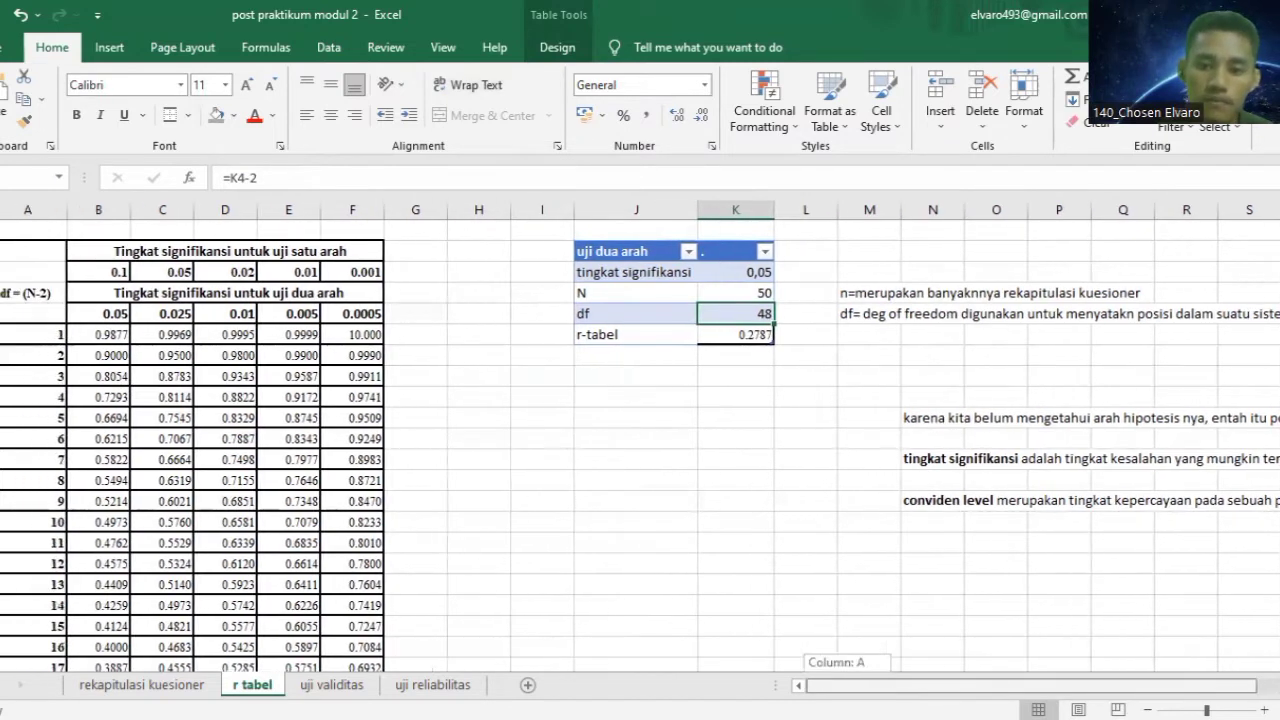
{"action": "left_click", "coordinate": [44, 307]}
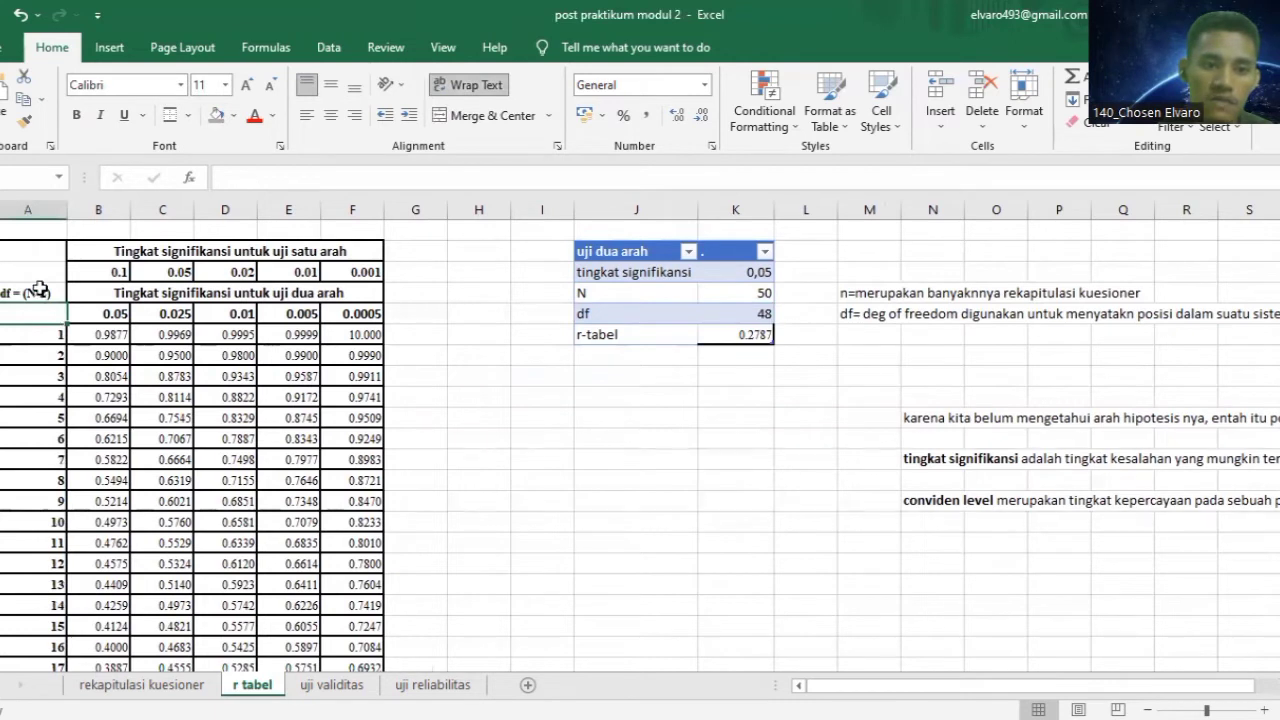
{"action": "left_click", "coordinate": [42, 294]}
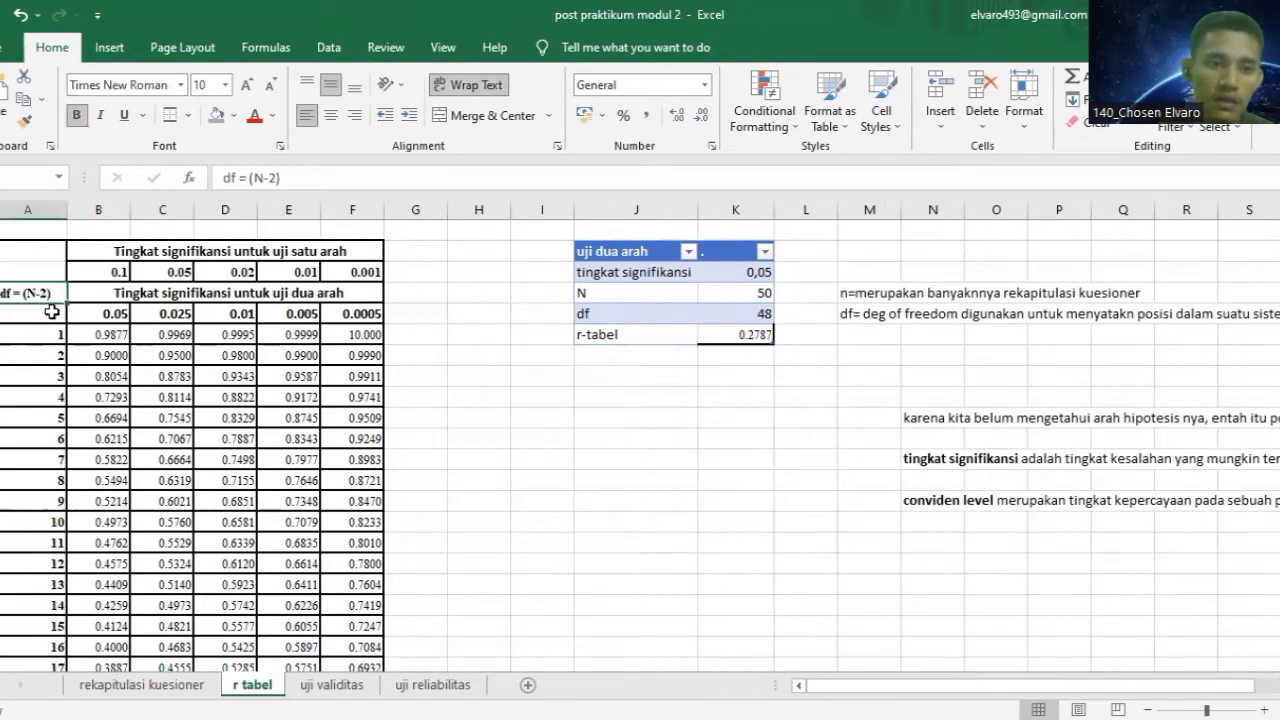
{"action": "left_click", "coordinate": [748, 317]}
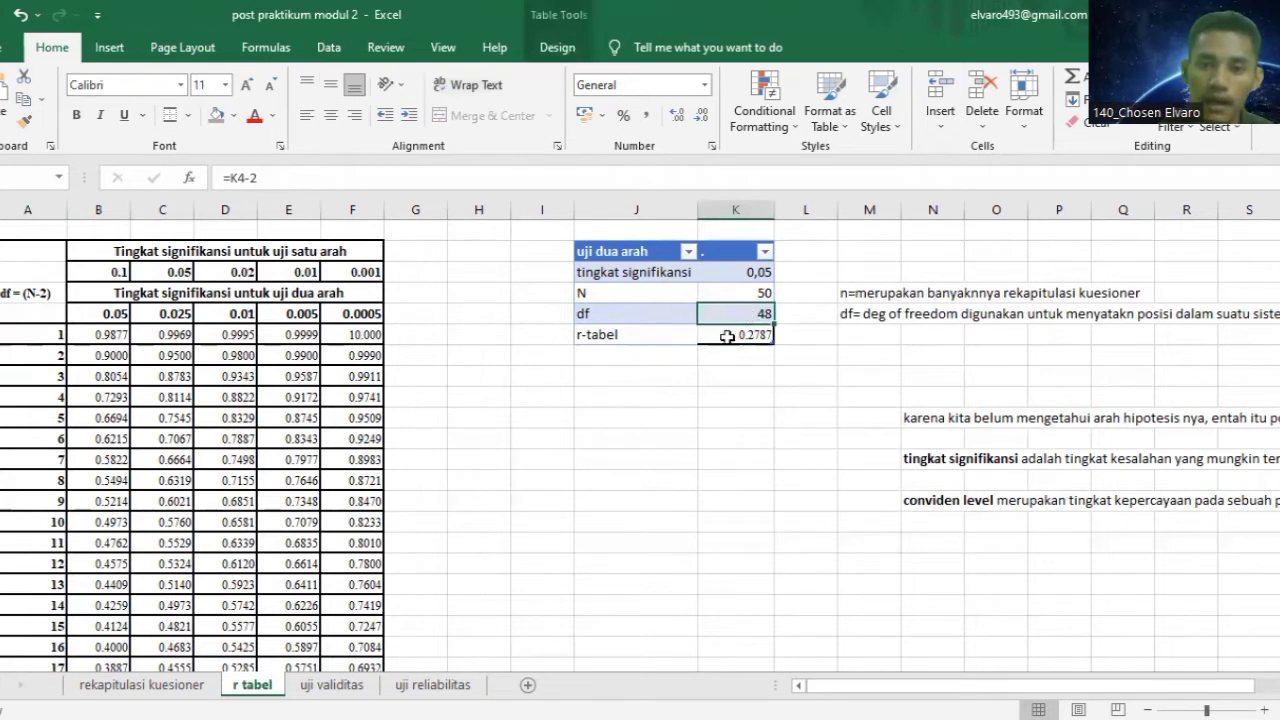
{"action": "left_click", "coordinate": [737, 335]}
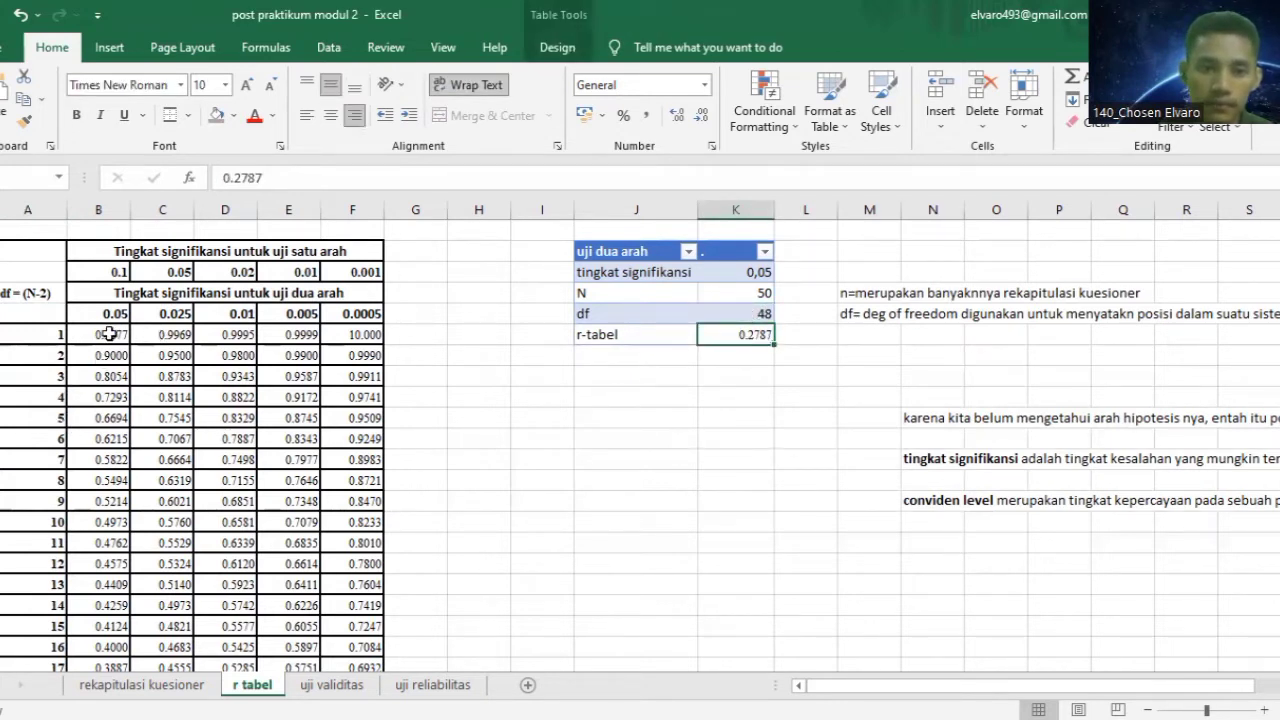
Set the second significance level heading for the two-way test, in cell C5 of the r tabel sheet, to 0.05.
{"action": "left_click", "coordinate": [178, 314]}
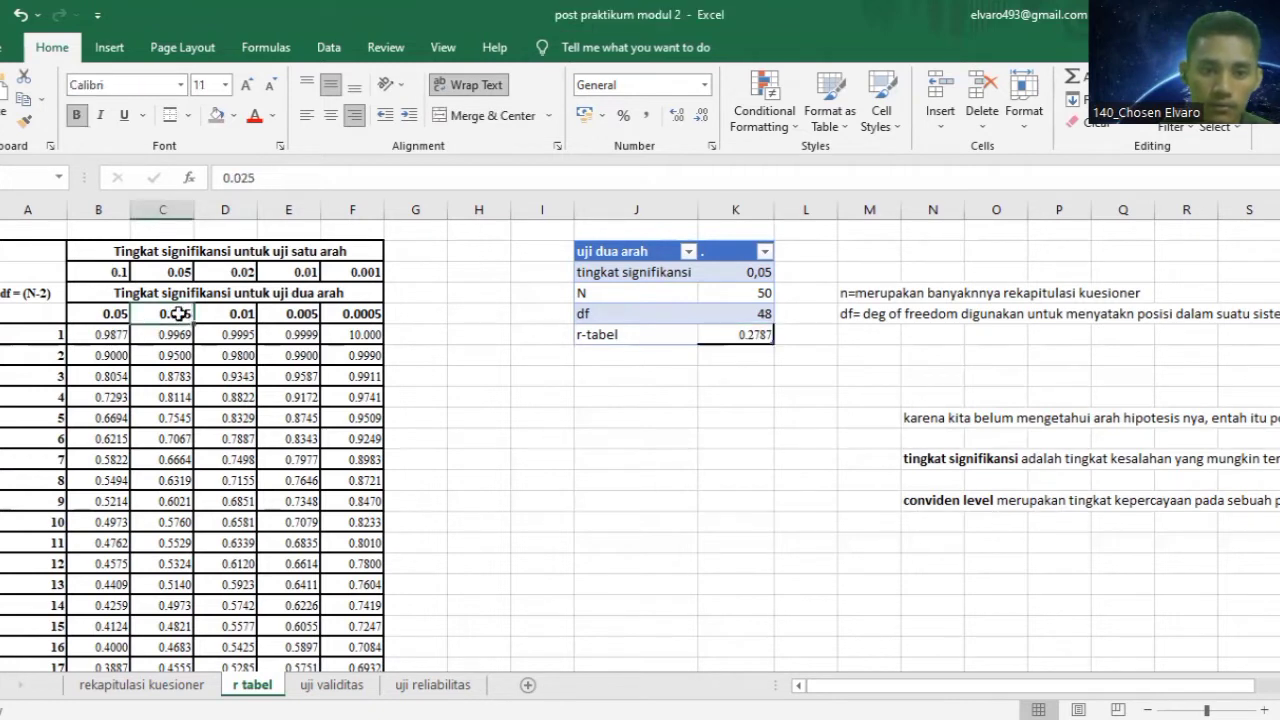
{"action": "double_click", "coordinate": [189, 313]}
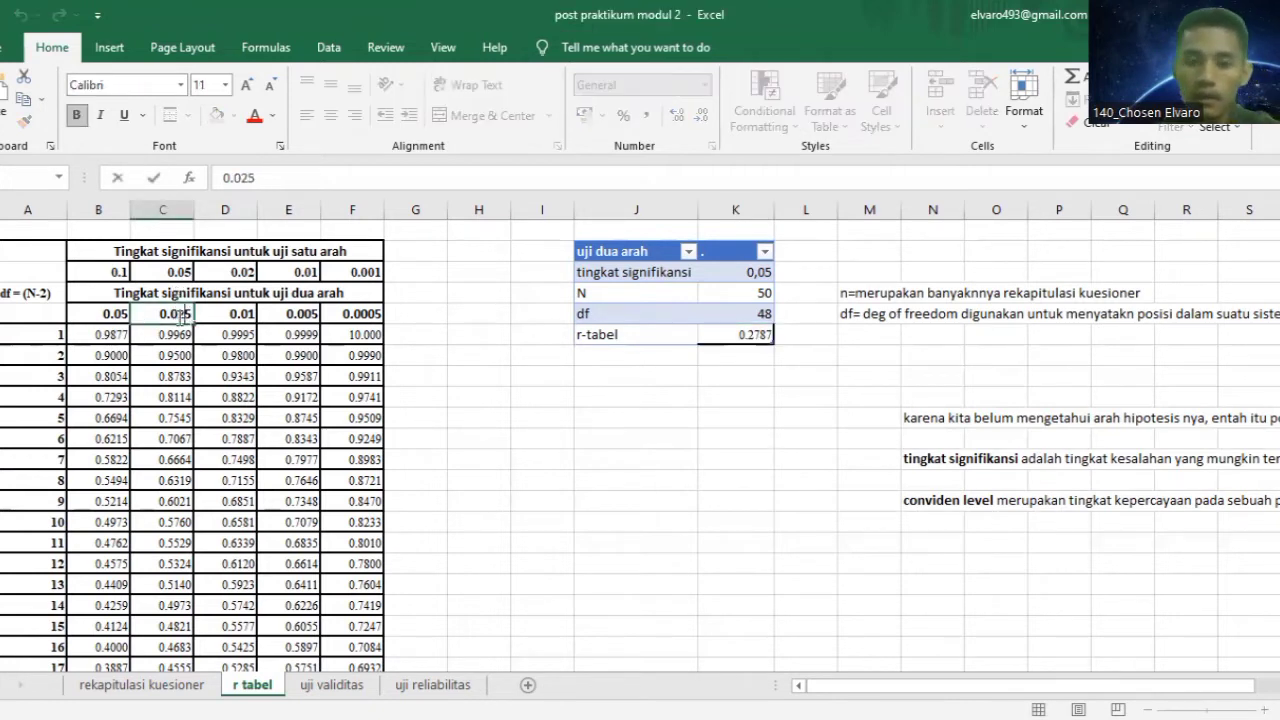
{"action": "key", "text": "BackSpace"}
{"action": "scroll", "coordinate": [186, 325], "scroll_direction": "down", "scroll_amount": 4}
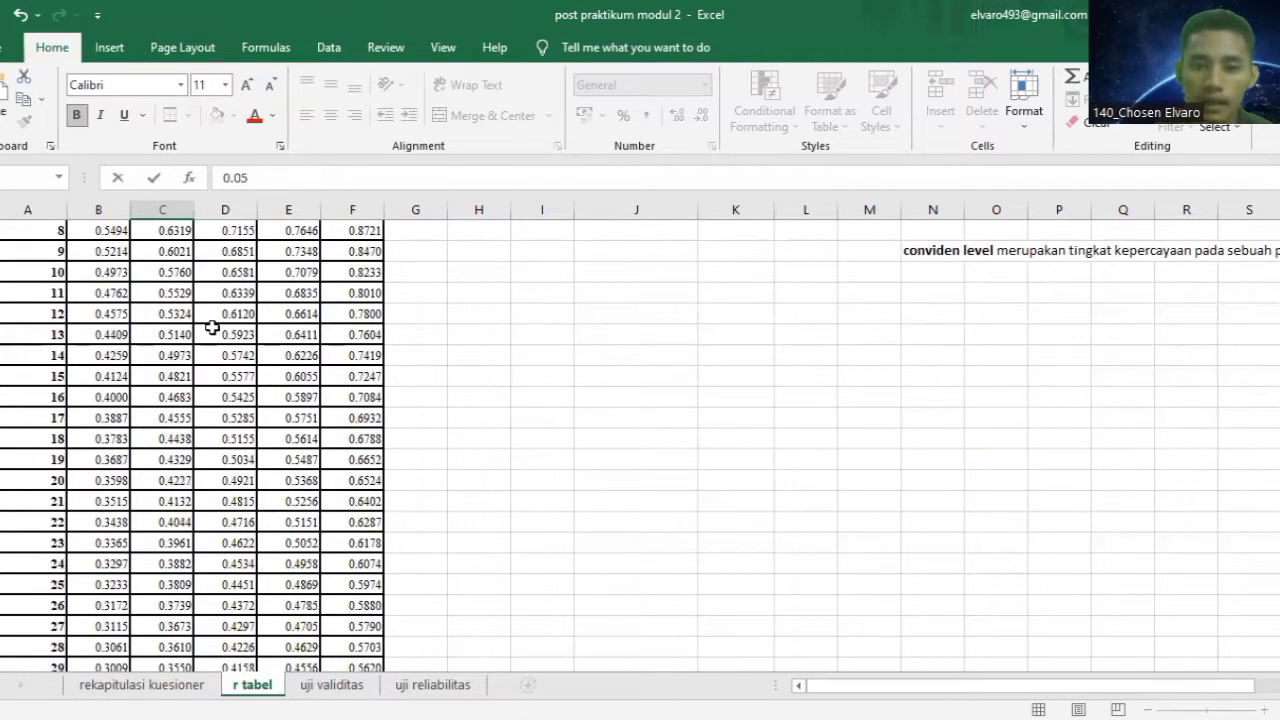
{"action": "scroll", "coordinate": [212, 327], "scroll_direction": "up", "scroll_amount": 4}
{"action": "scroll", "coordinate": [264, 348], "scroll_direction": "down", "scroll_amount": 2}
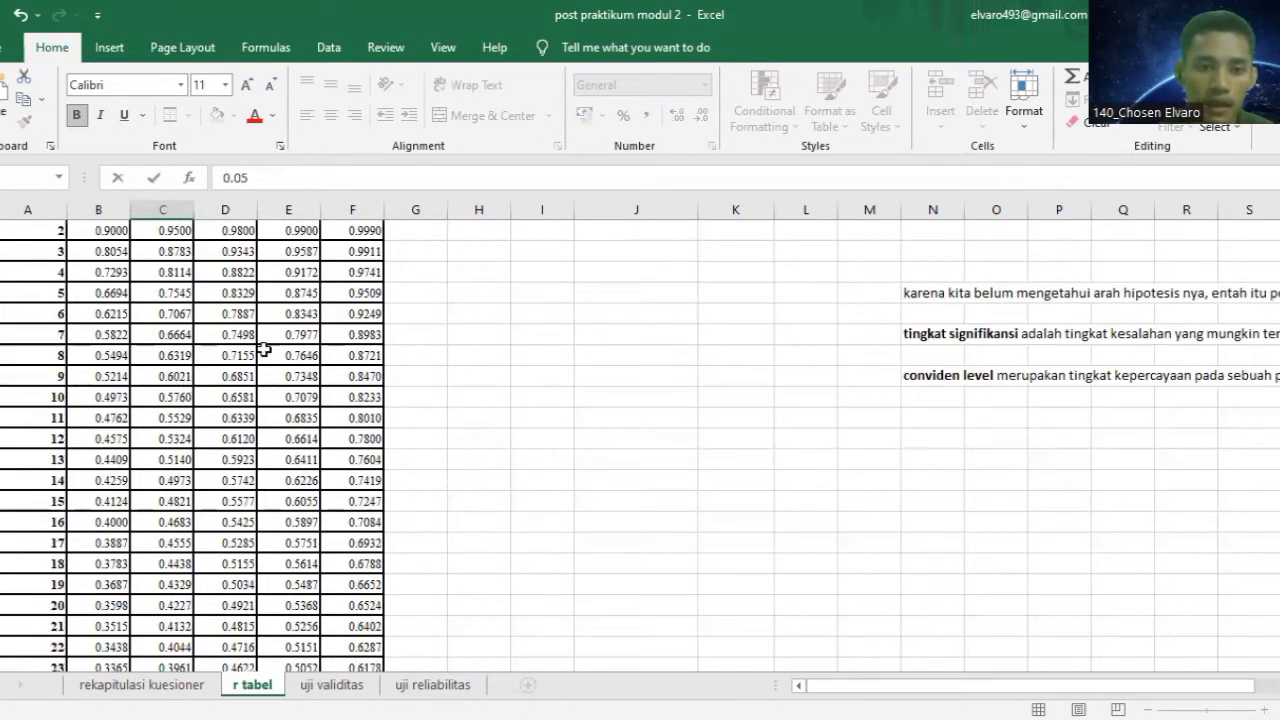
{"action": "scroll", "coordinate": [264, 348], "scroll_direction": "up", "scroll_amount": 2}
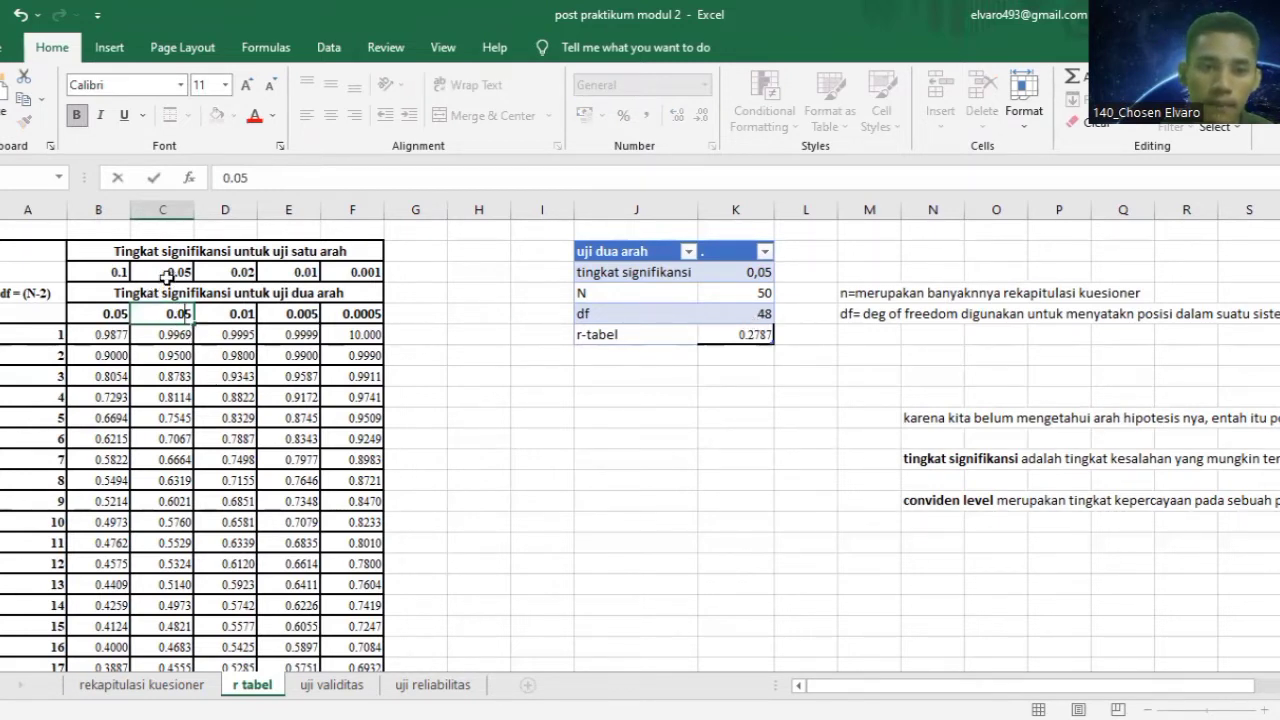
Select column C of the r table and look up the critical r value in the df 48 row.
{"action": "left_click", "coordinate": [166, 209]}
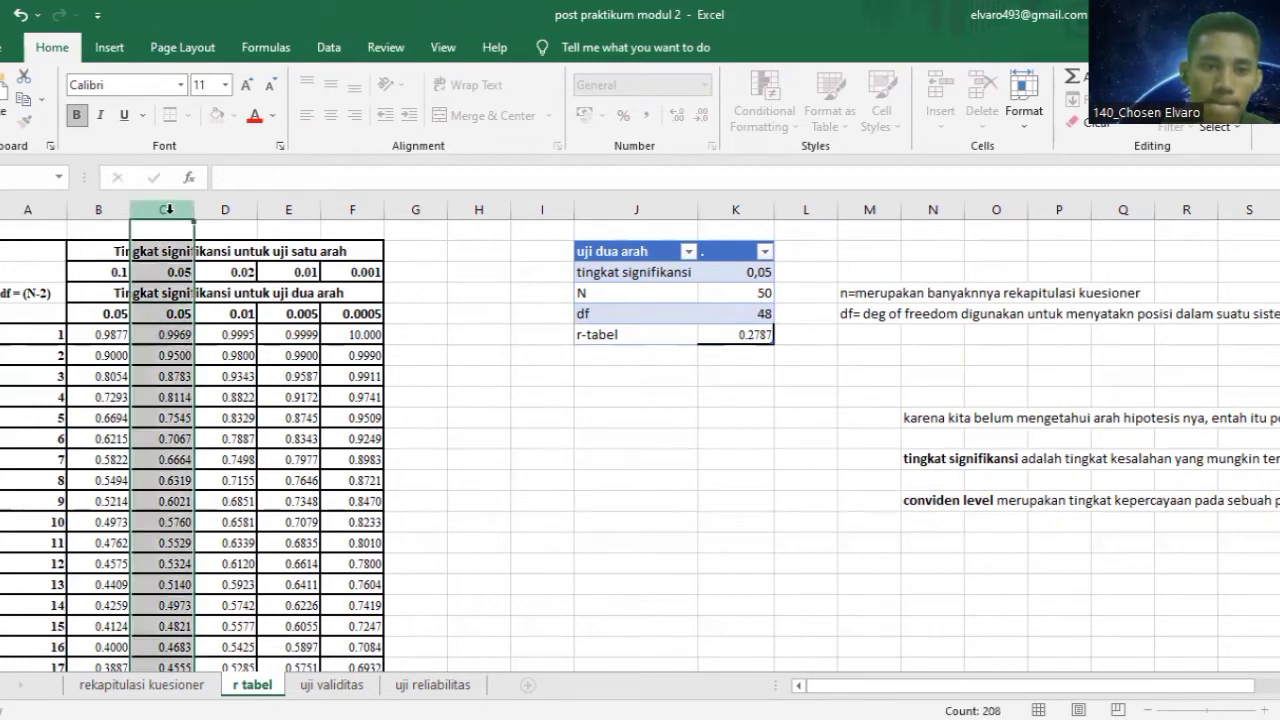
{"action": "scroll", "coordinate": [166, 329], "scroll_direction": "down", "scroll_amount": 12}
{"action": "scroll", "coordinate": [170, 338], "scroll_direction": "down", "scroll_amount": 6}
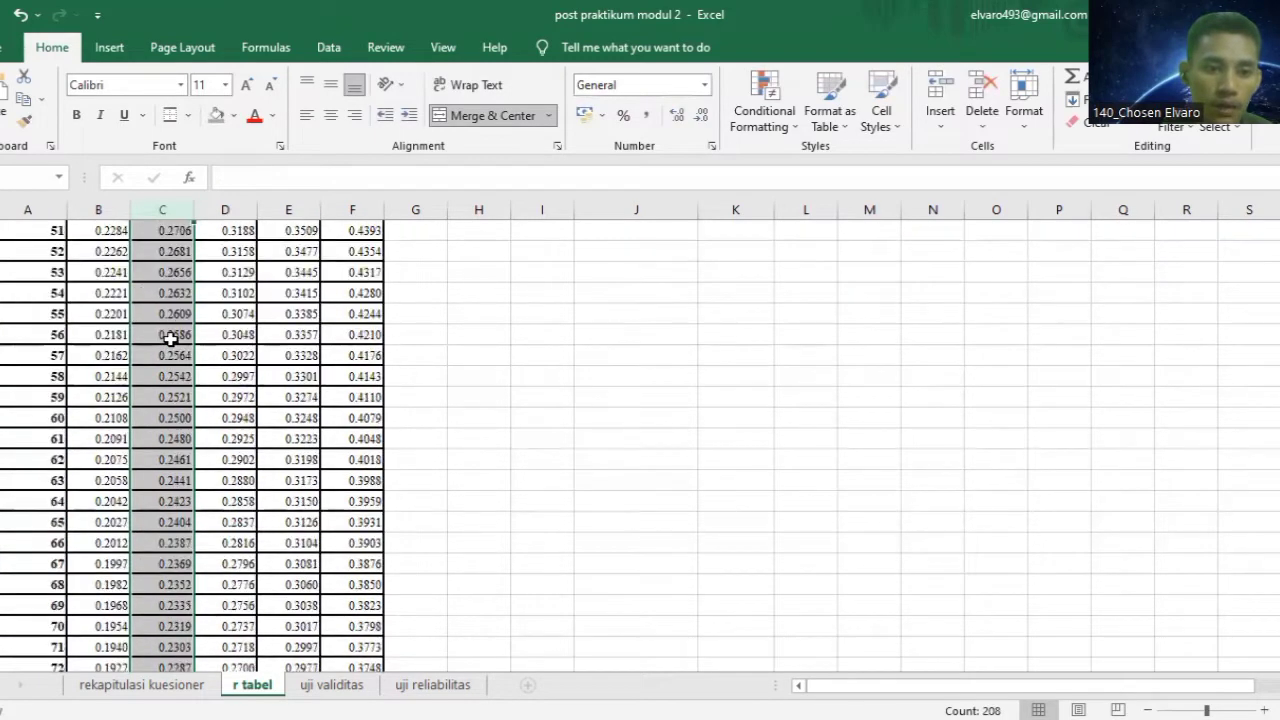
{"action": "scroll", "coordinate": [168, 337], "scroll_direction": "up", "scroll_amount": 6}
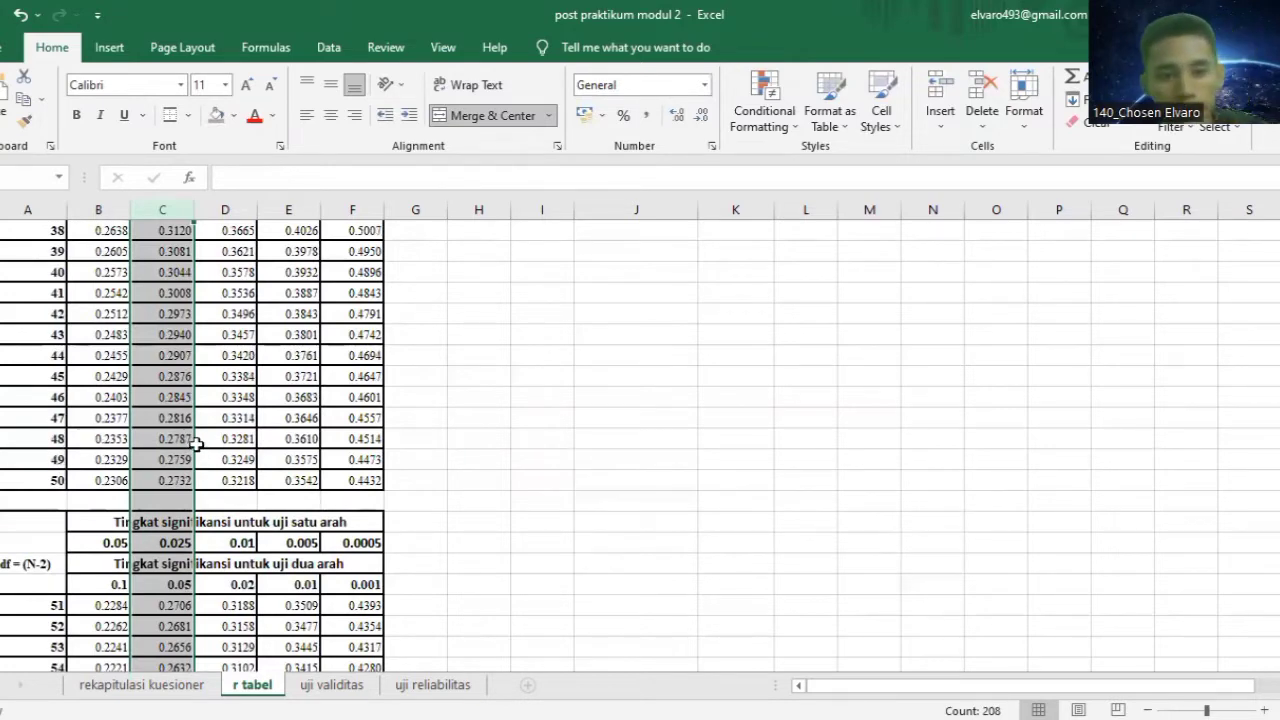
{"action": "scroll", "coordinate": [460, 434], "scroll_direction": "up", "scroll_amount": 15}
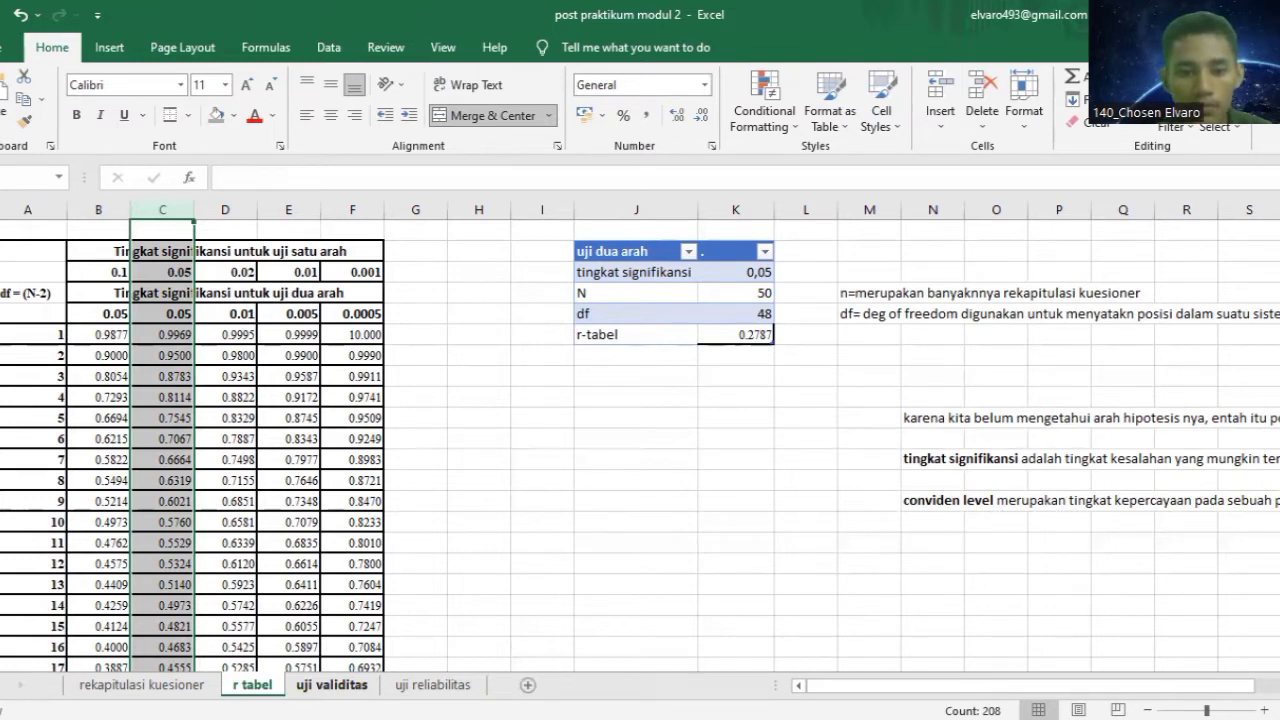
Open the uji validitas sheet and examine the table of calculated variables, starting with n.
{"action": "left_click", "coordinate": [331, 685]}
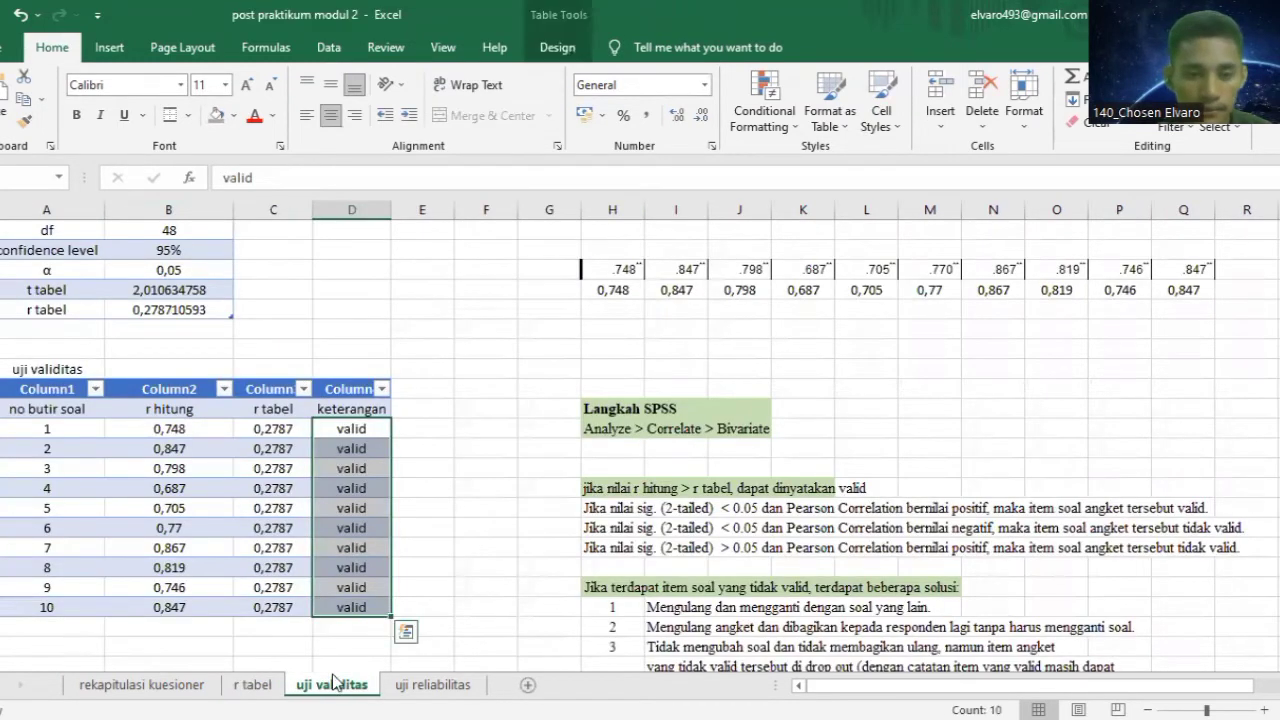
{"action": "scroll", "coordinate": [97, 521], "scroll_direction": "up", "scroll_amount": 1}
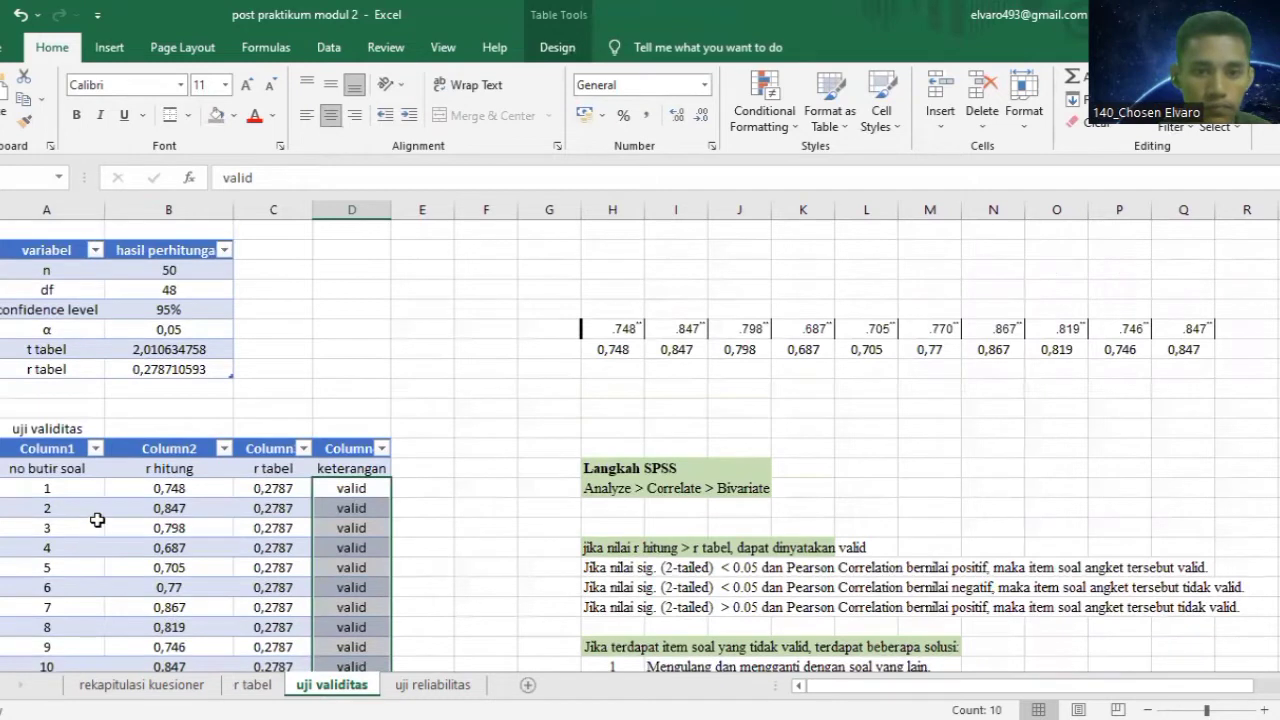
{"action": "left_click", "coordinate": [60, 269]}
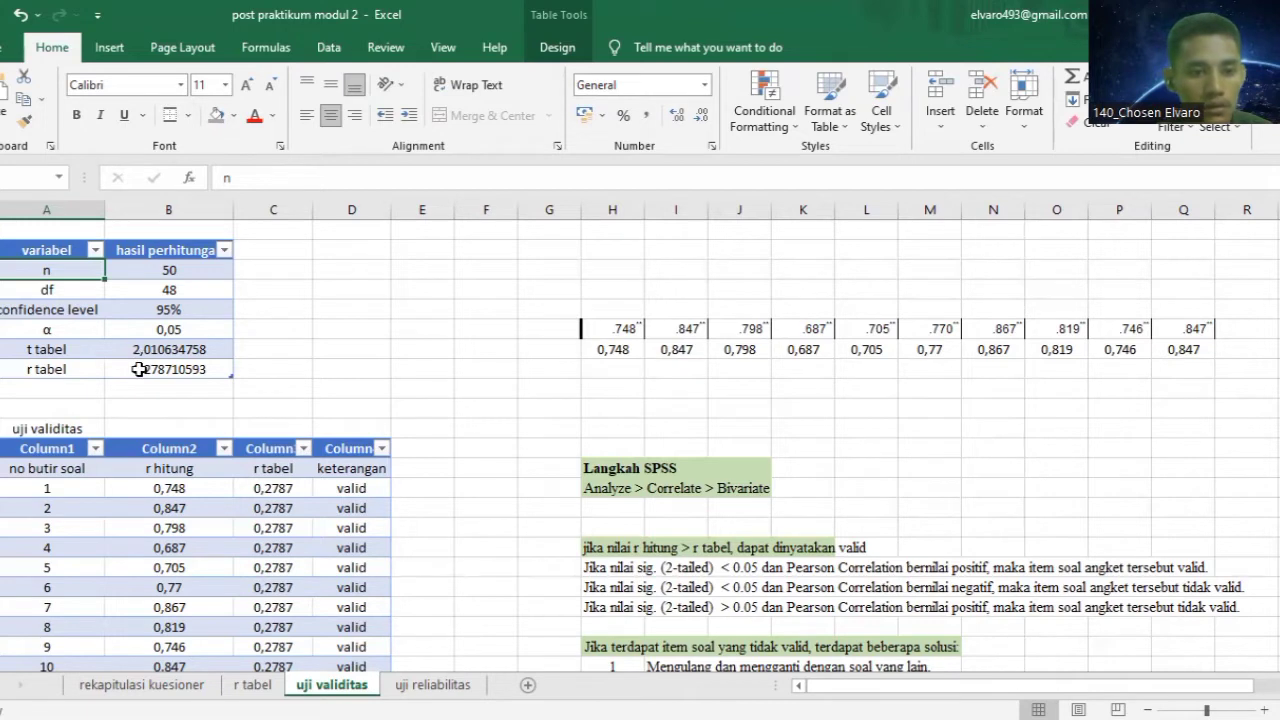
Inspect the TINV formula of the t tabel value and trace its references to the α and df cells.
{"action": "left_click", "coordinate": [168, 349]}
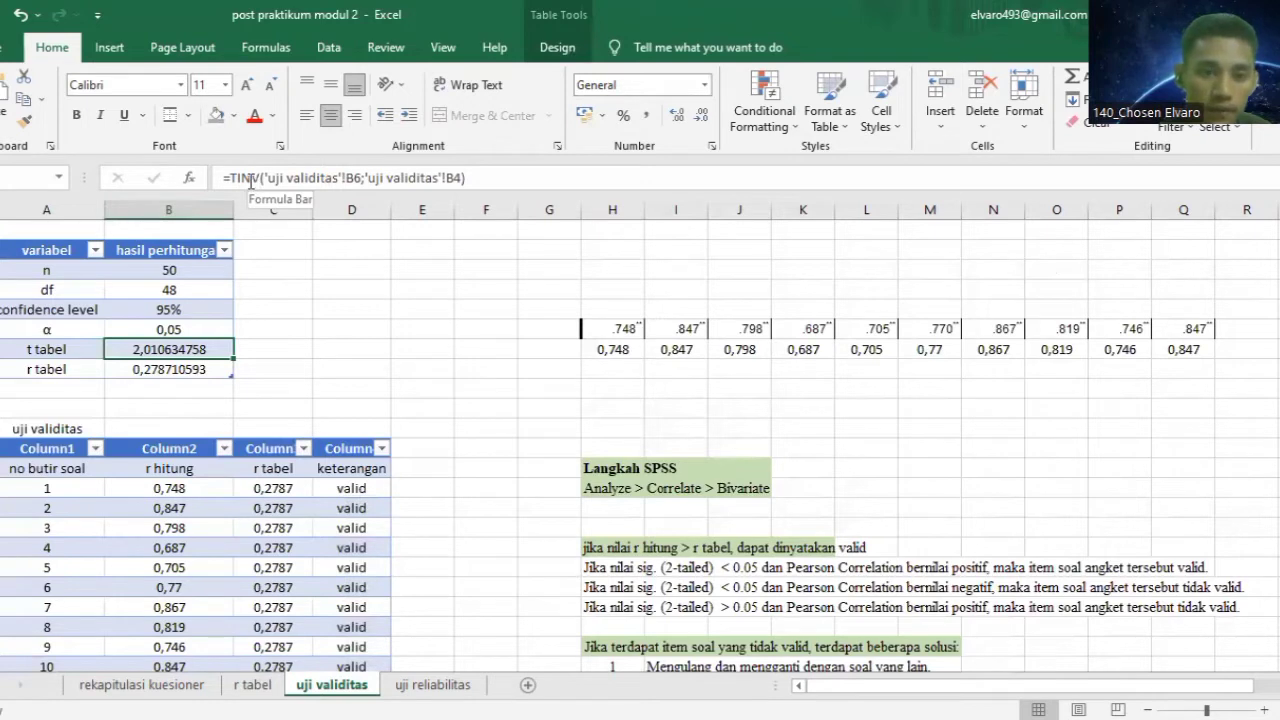
{"action": "left_click", "coordinate": [288, 181]}
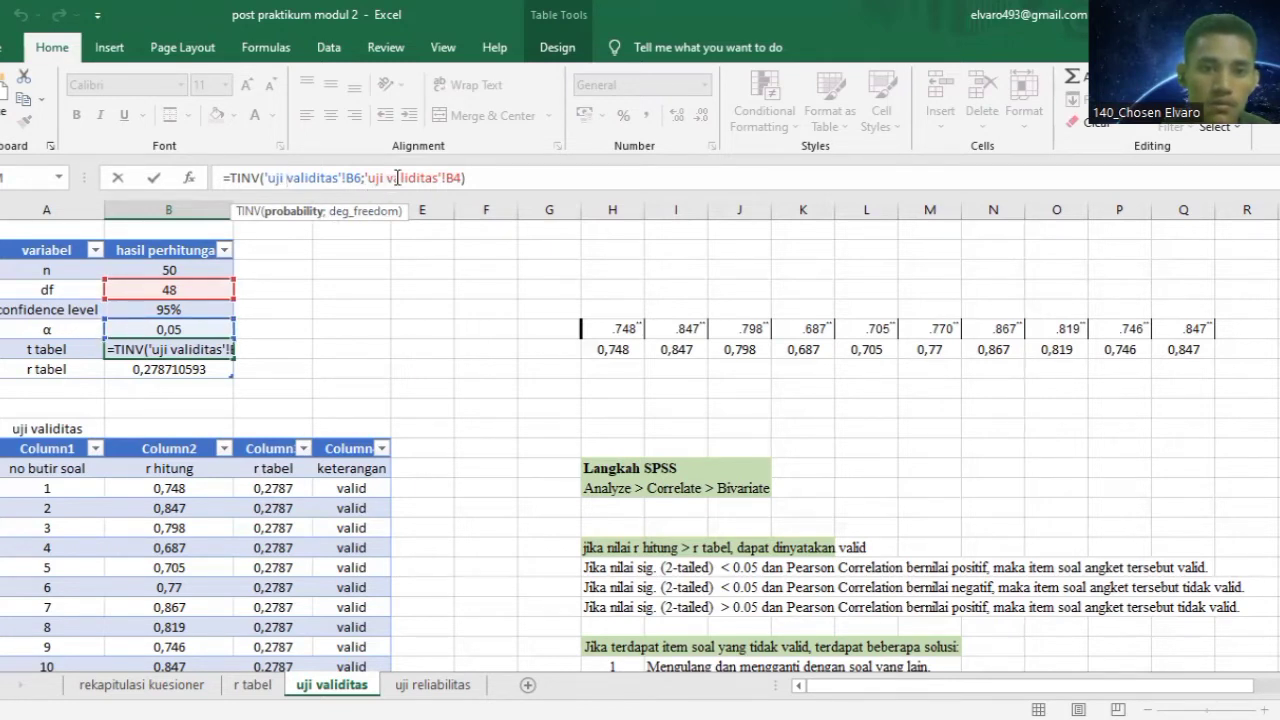
{"action": "left_click", "coordinate": [455, 178]}
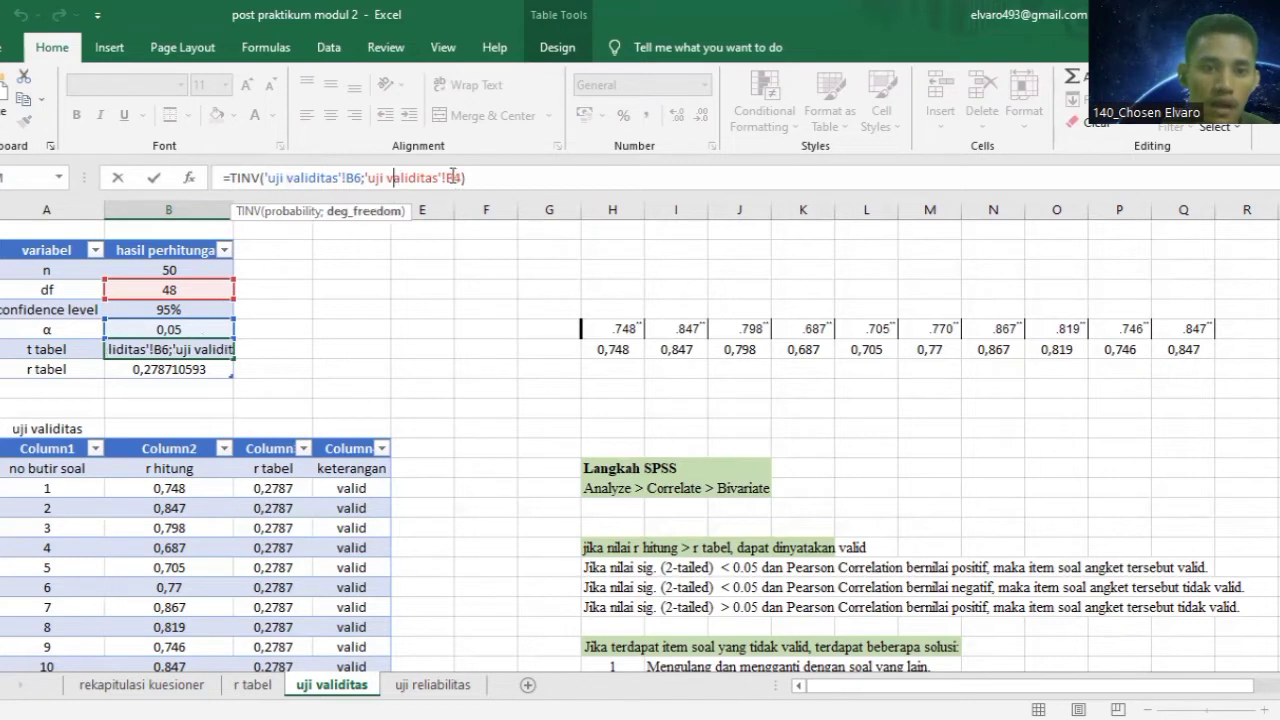
{"action": "left_click", "coordinate": [203, 288]}
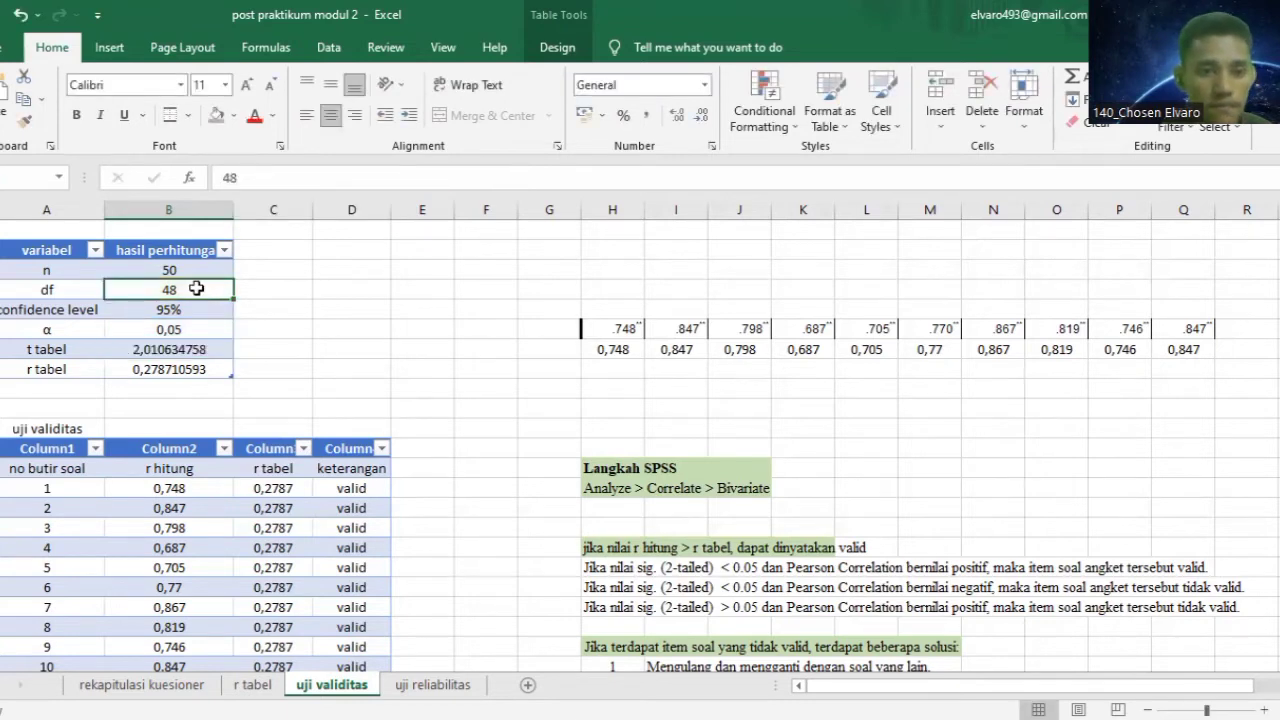
Inspect the r tabel formula =B7/SQRT(B4+B7^2), tracing its t tabel and df references, and leave it as it is.
{"action": "left_click", "coordinate": [185, 370]}
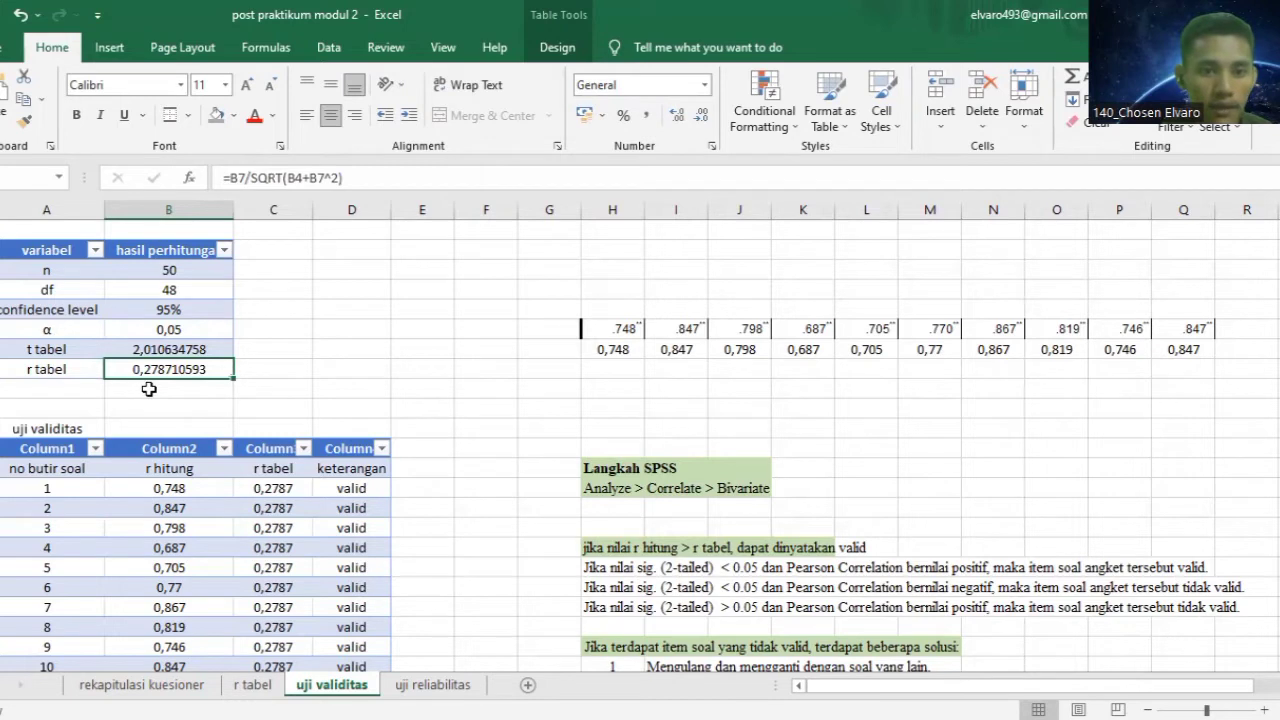
{"action": "left_click", "coordinate": [233, 177]}
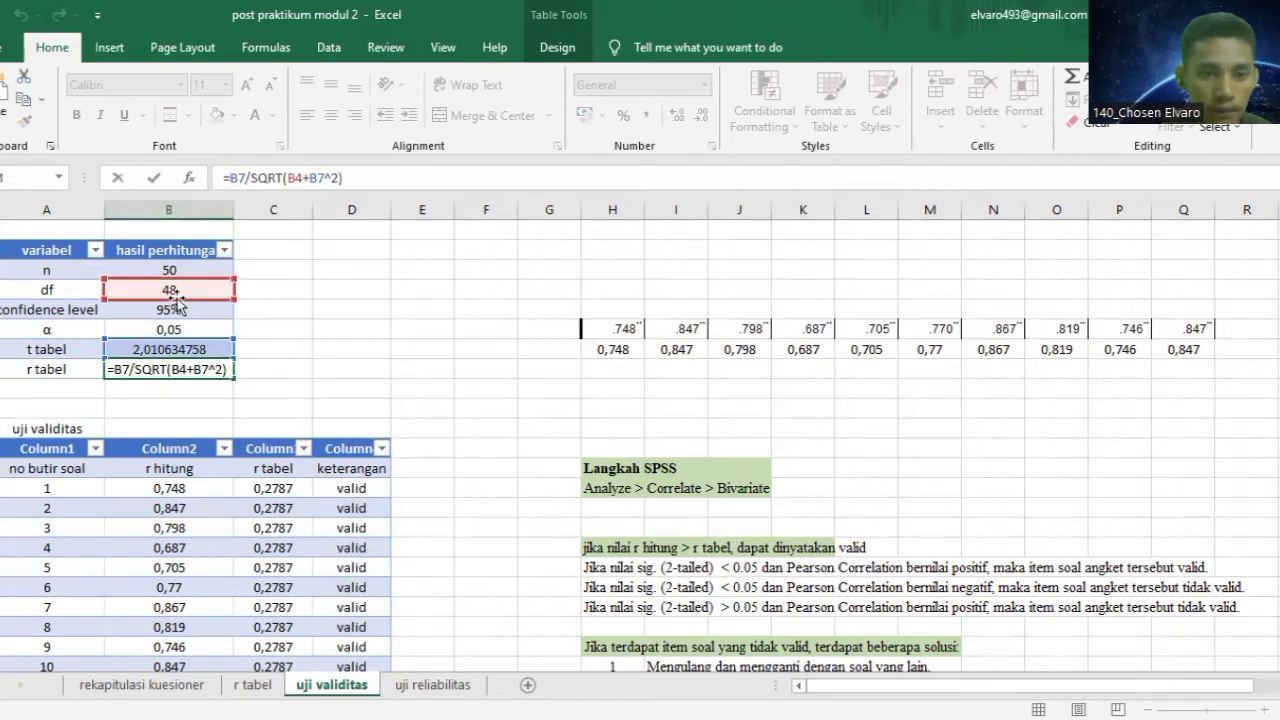
{"action": "left_click", "coordinate": [263, 178]}
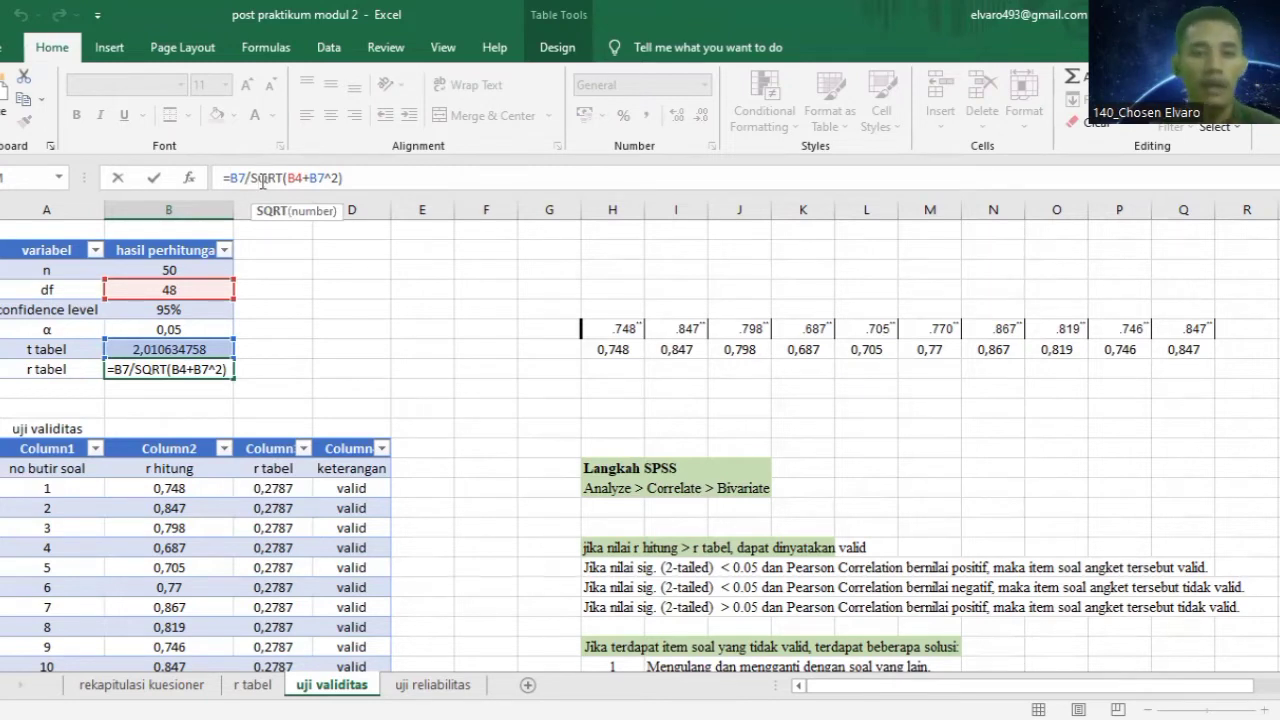
{"action": "double_click", "coordinate": [318, 178]}
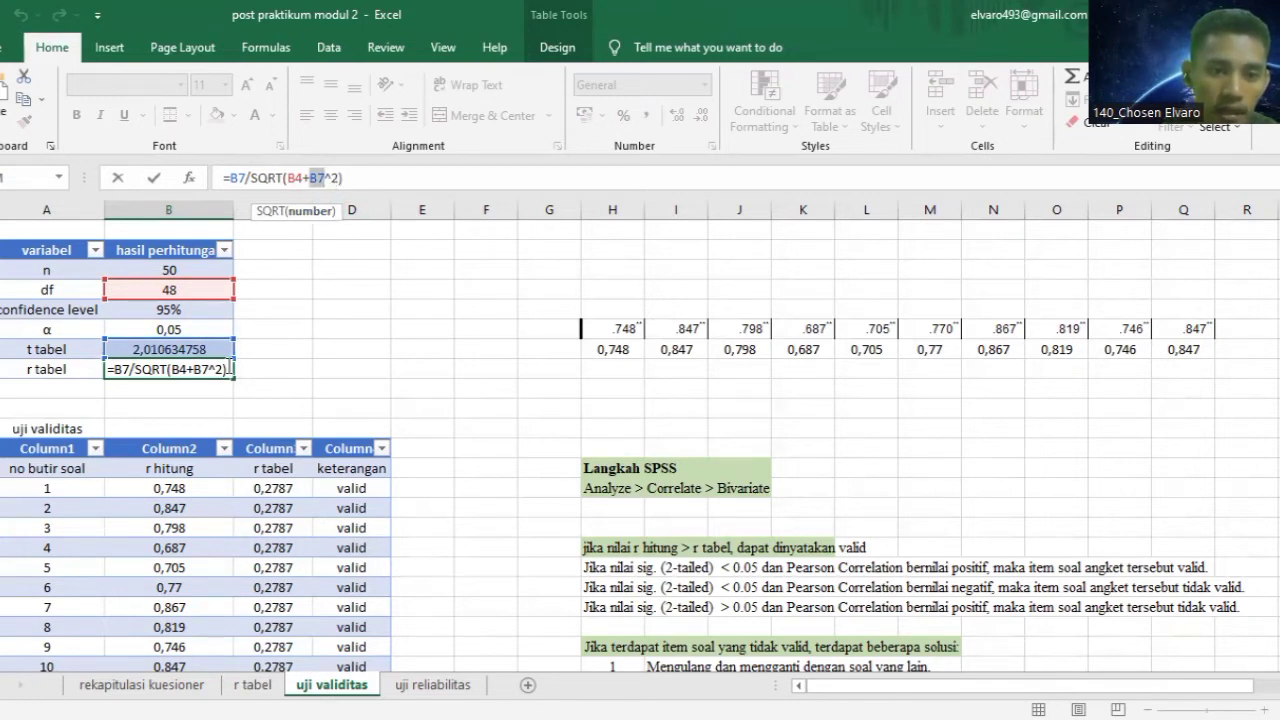
{"action": "left_click", "coordinate": [230, 367]}
{"action": "key", "text": "Return"}
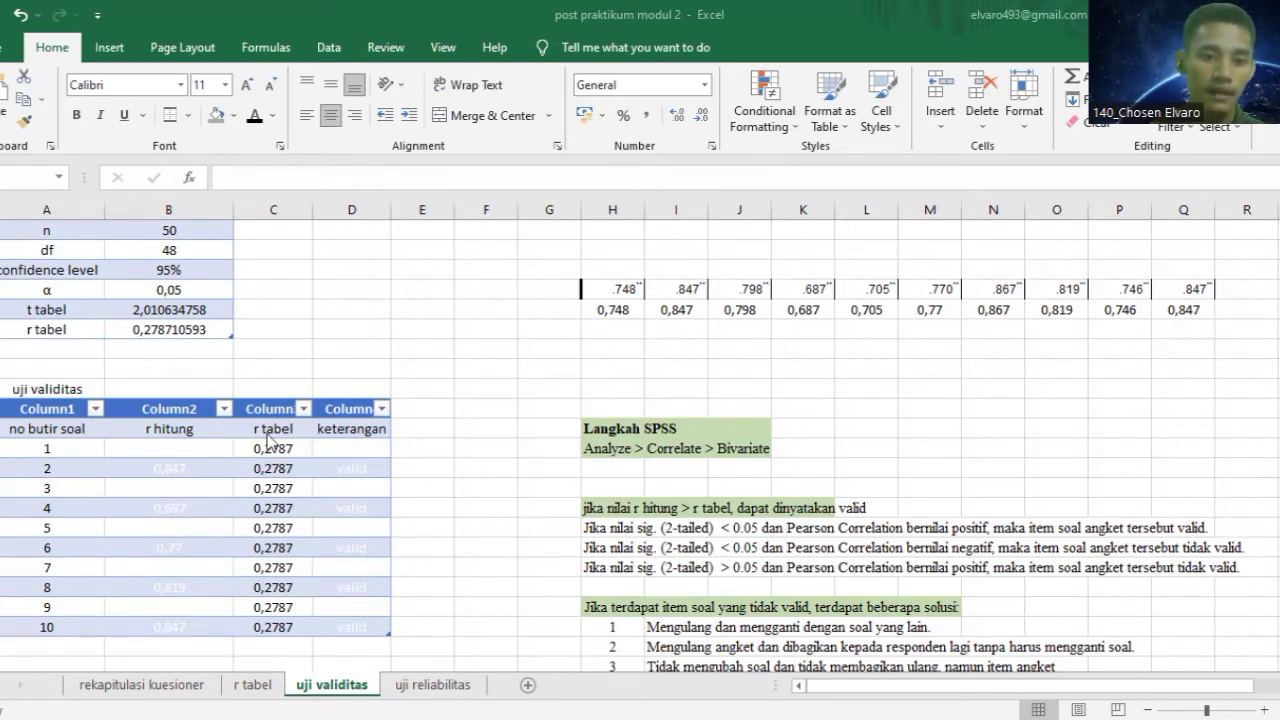
Look over the uji validitas table with its r hitung, r tabel and keterangan columns for the ten items.
{"action": "scroll", "coordinate": [268, 440], "scroll_direction": "down", "scroll_amount": 3}
{"action": "scroll", "coordinate": [160, 442], "scroll_direction": "up", "scroll_amount": 4}
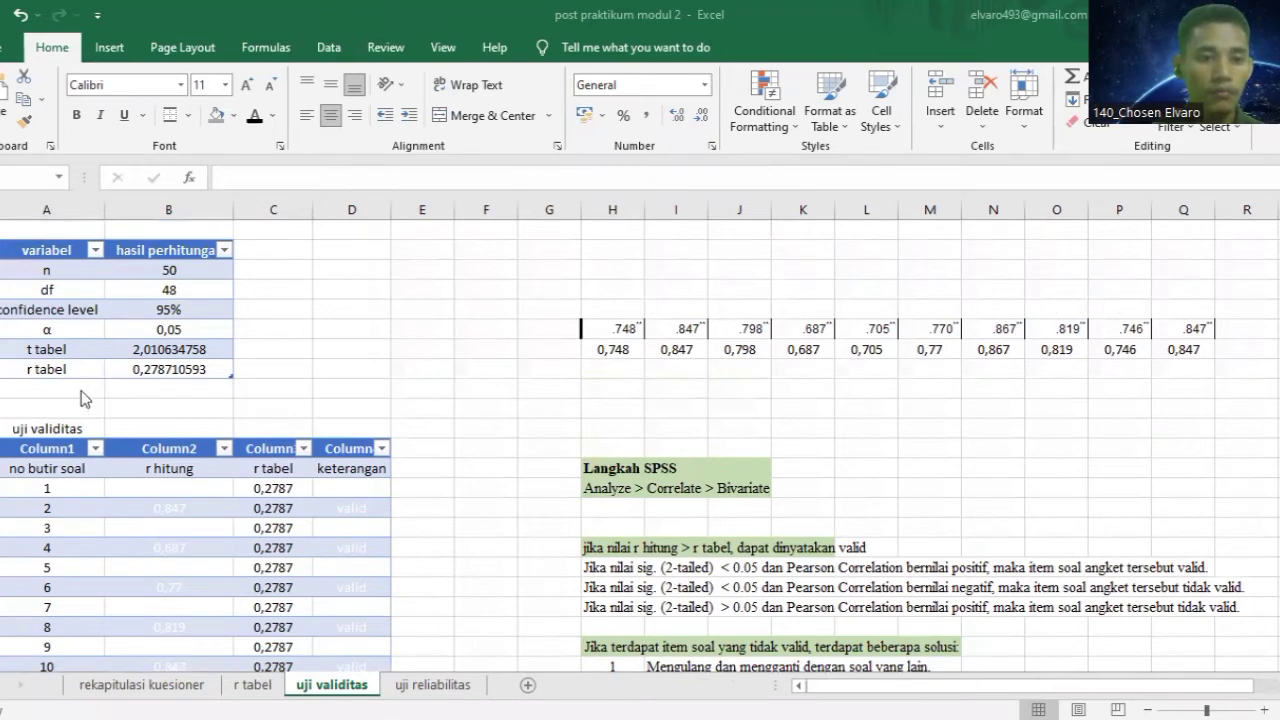
{"action": "scroll", "coordinate": [83, 398], "scroll_direction": "down", "scroll_amount": 1}
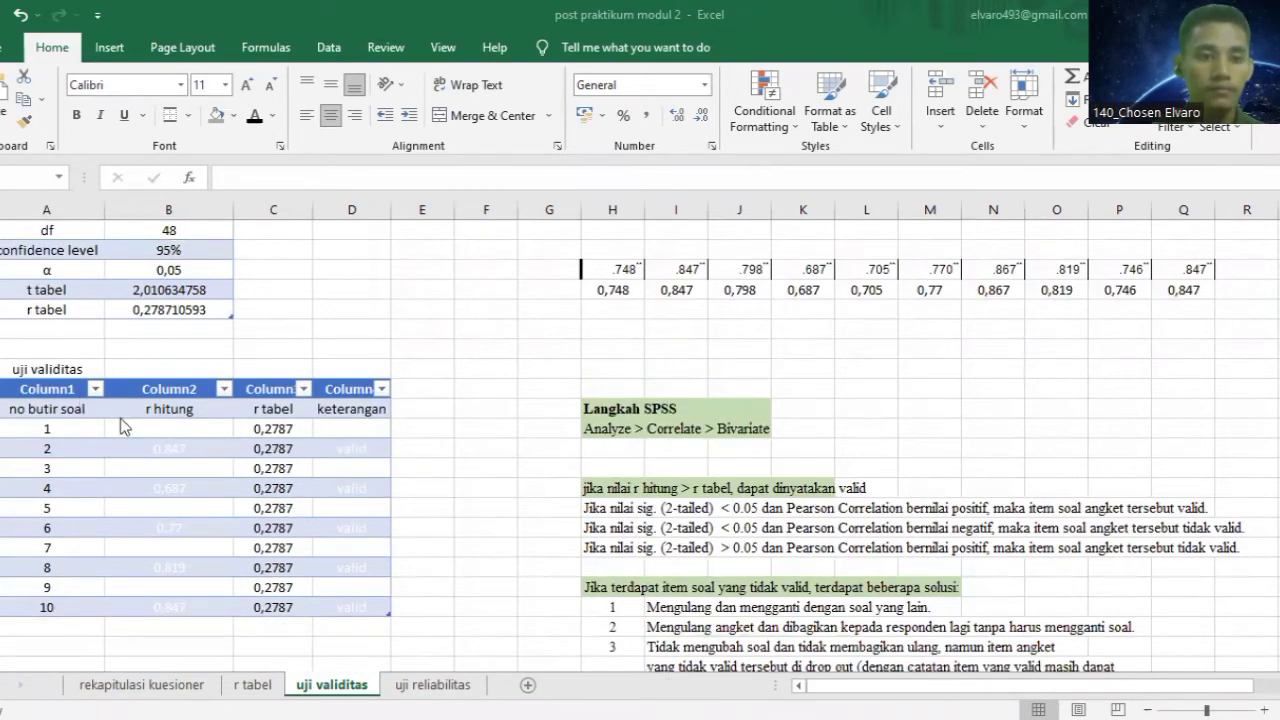
{"action": "scroll", "coordinate": [120, 420], "scroll_direction": "up", "scroll_amount": 1}
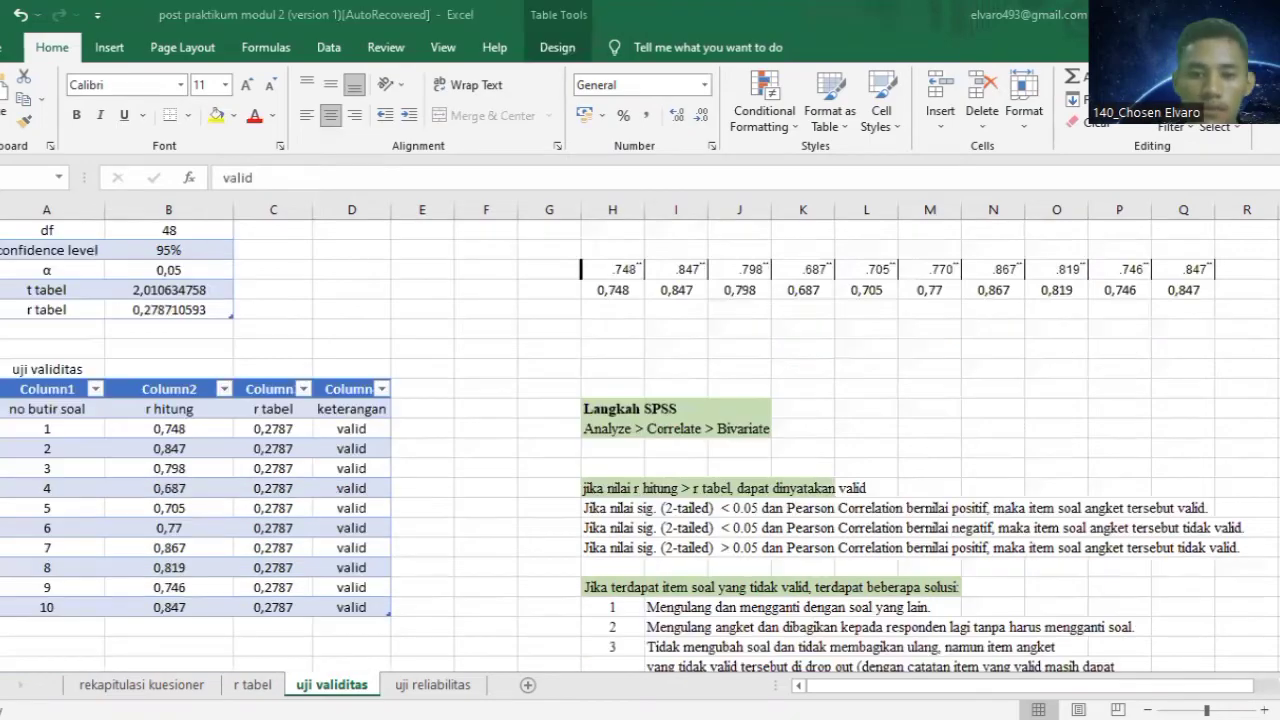
Switch to SPSS Statistics and review the variable definitions and the data for soal_1 to soal_10 and total_skor.
{"action": "key", "text": "alt+Tab"}
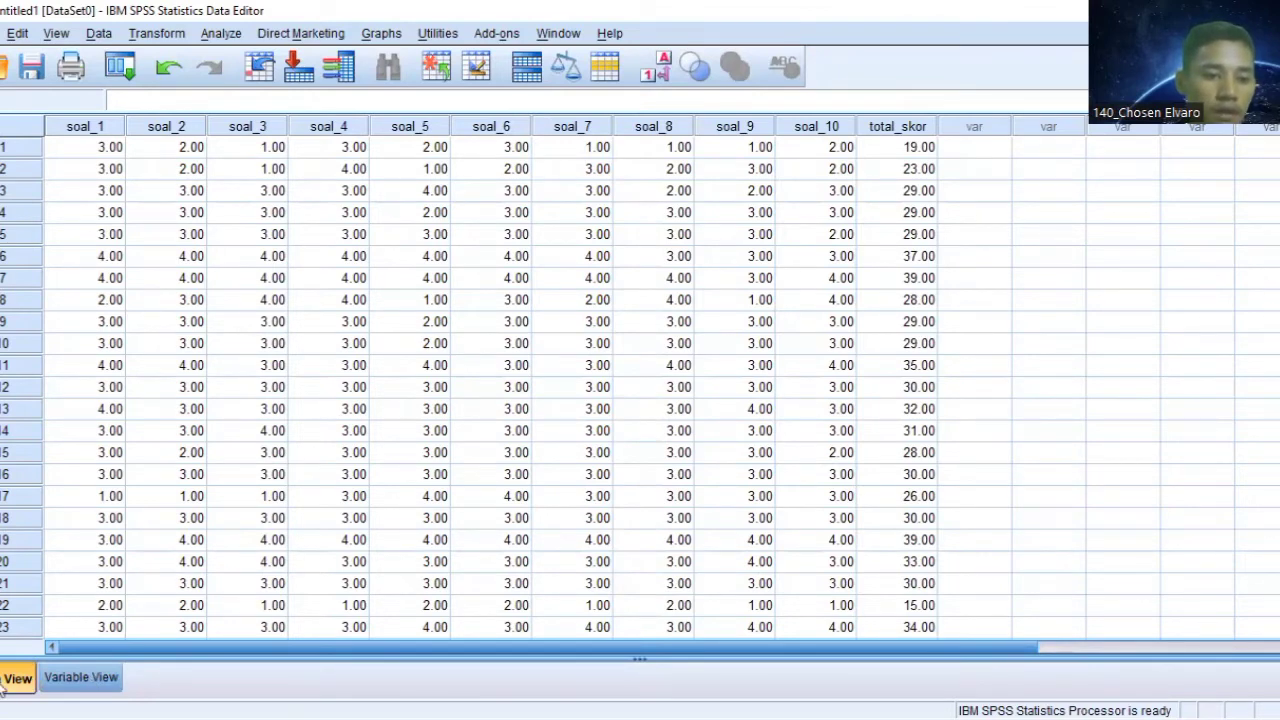
{"action": "left_click", "coordinate": [96, 678]}
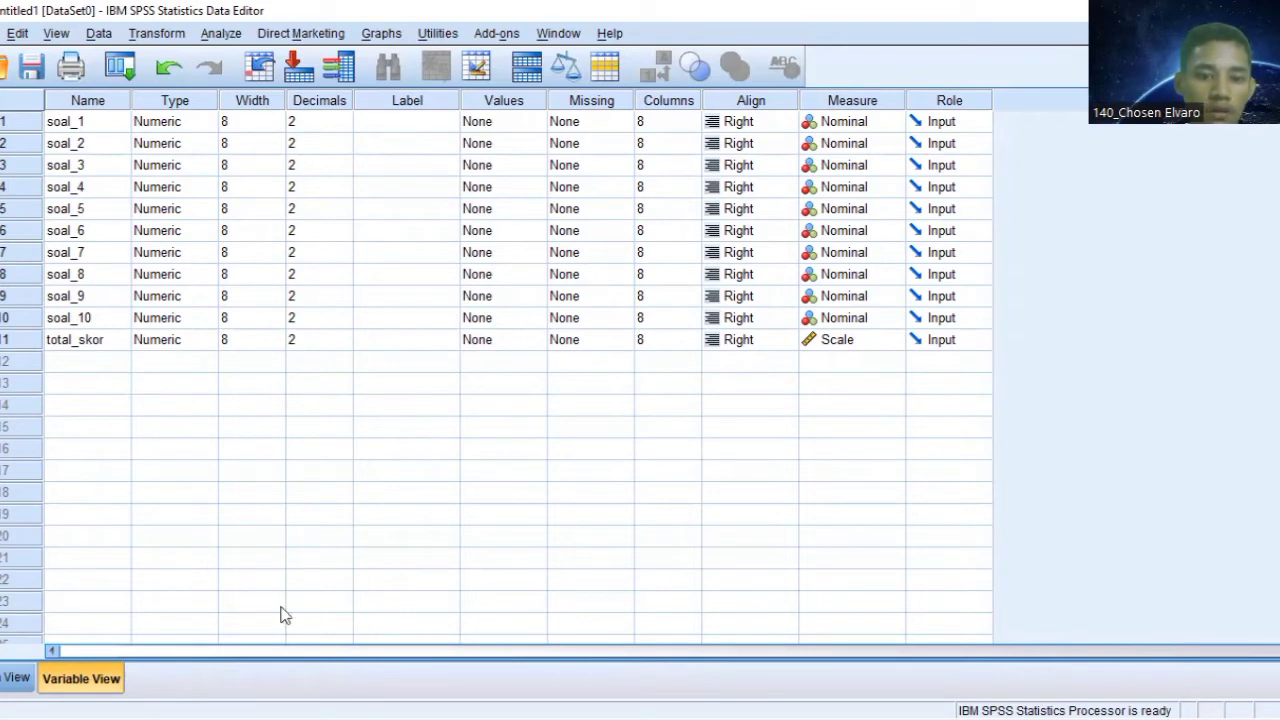
{"action": "left_click", "coordinate": [16, 678]}
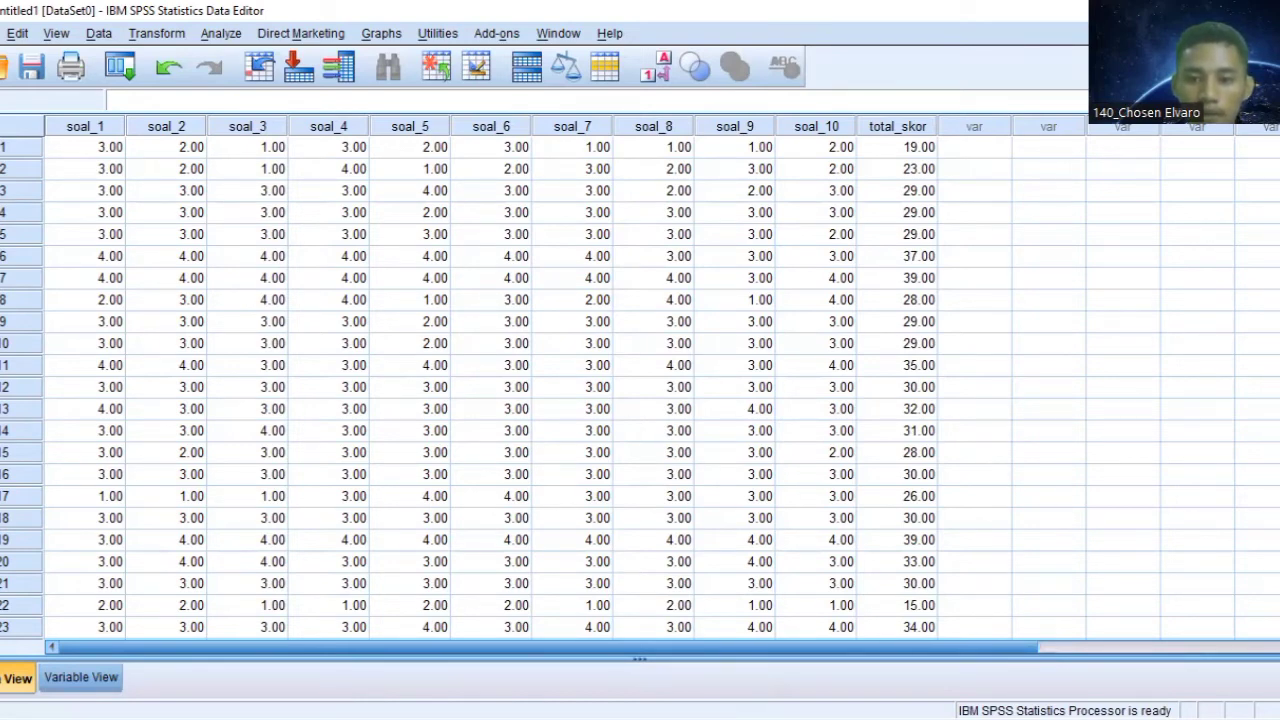
{"action": "left_click", "coordinate": [960, 686]}
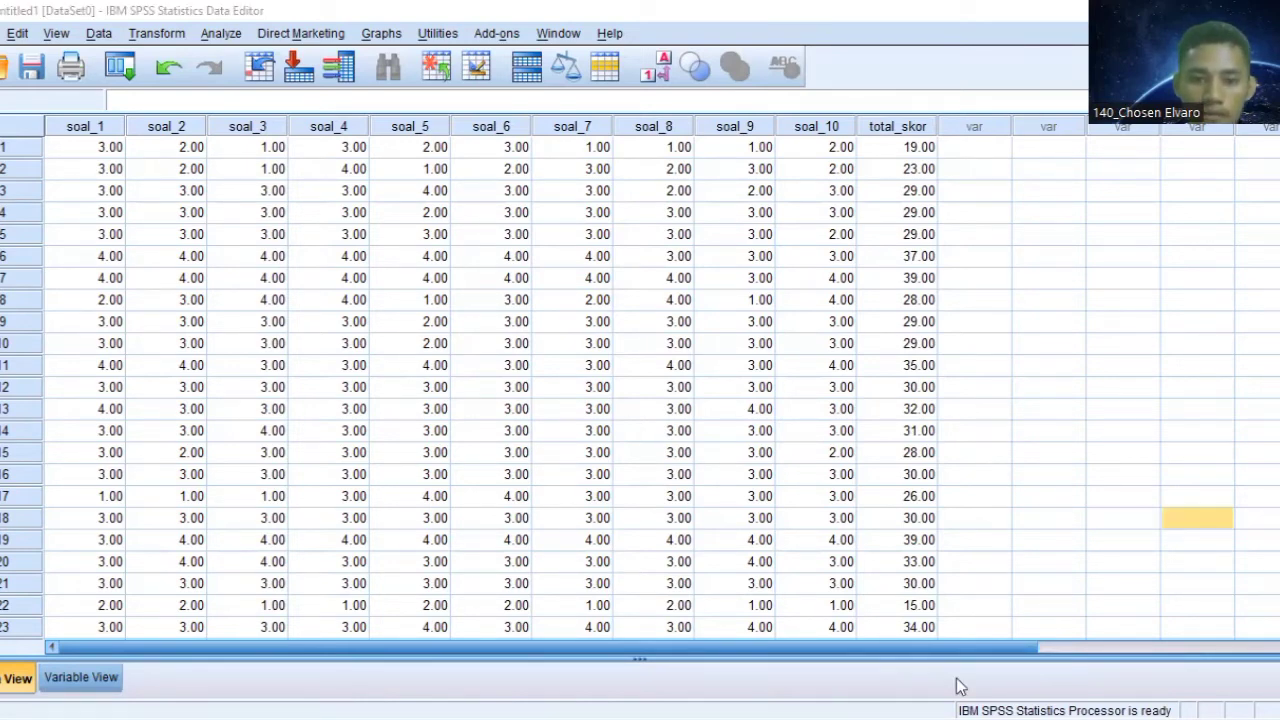
Run a bivariate Pearson correlation on the item variables and total_skor, two-tailed, with significant correlations flagged.
{"action": "left_click", "coordinate": [220, 34]}
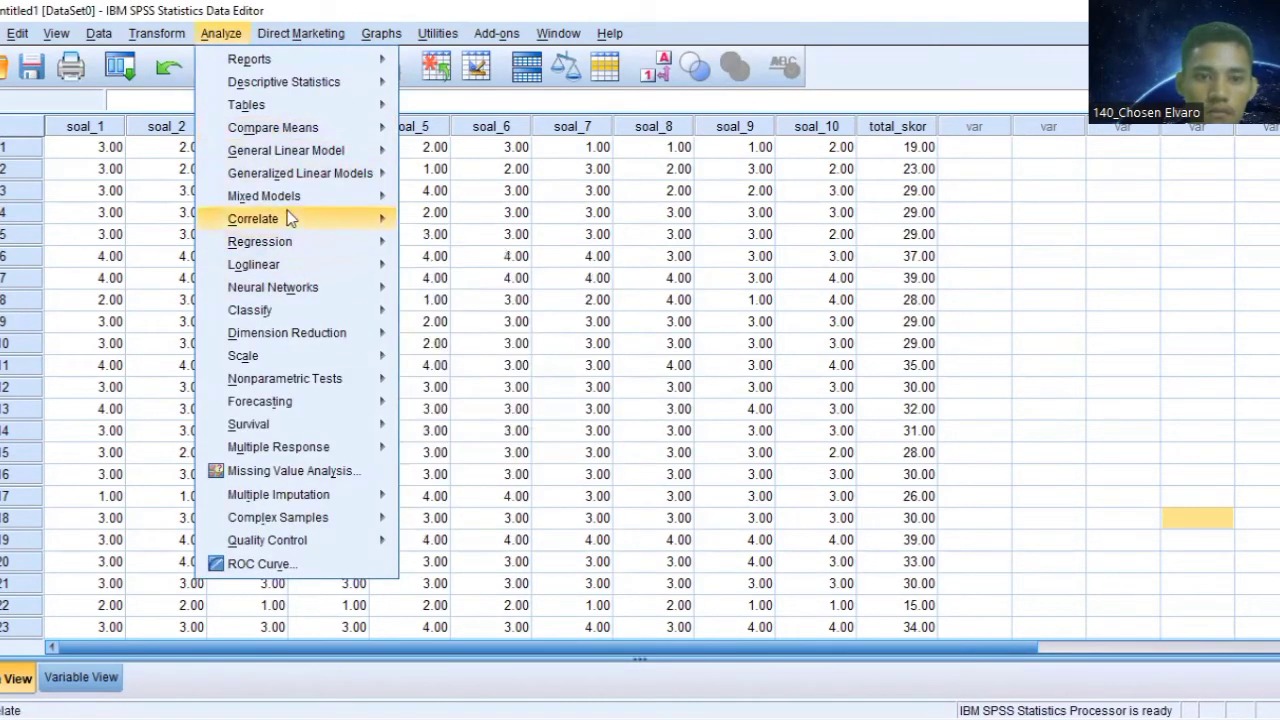
{"action": "left_click", "coordinate": [430, 222]}
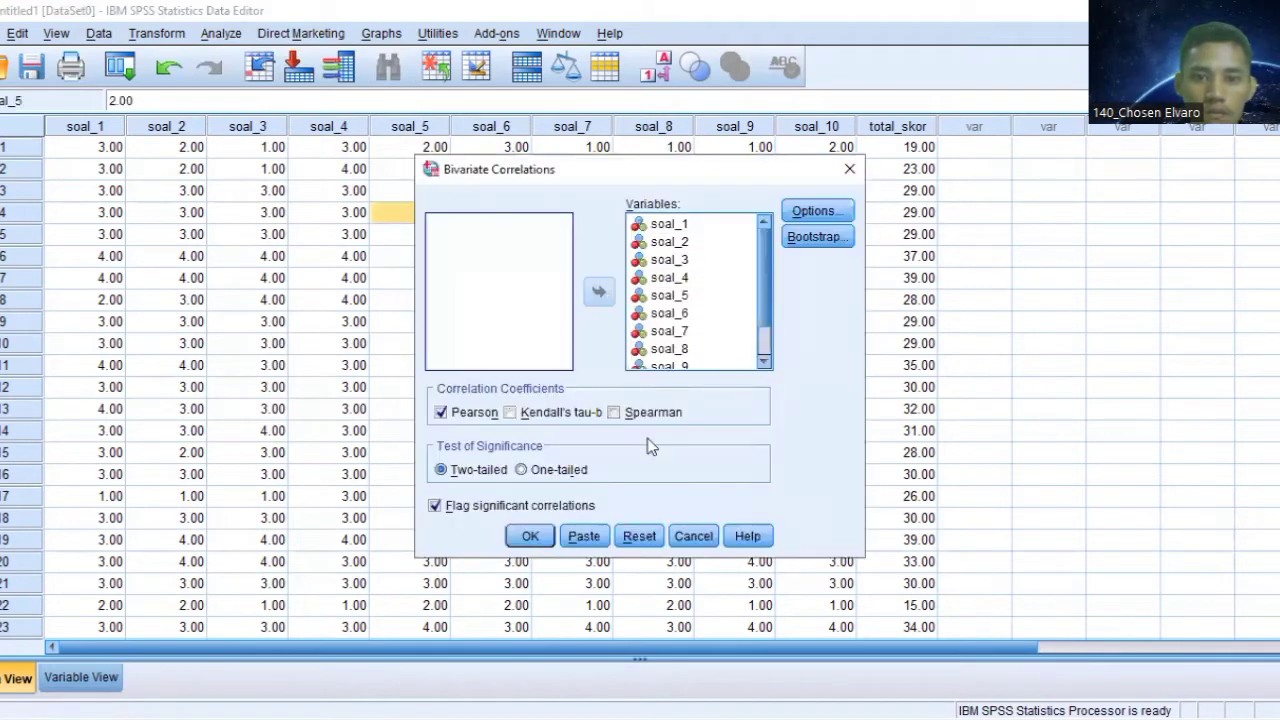
{"action": "left_click", "coordinate": [532, 536]}
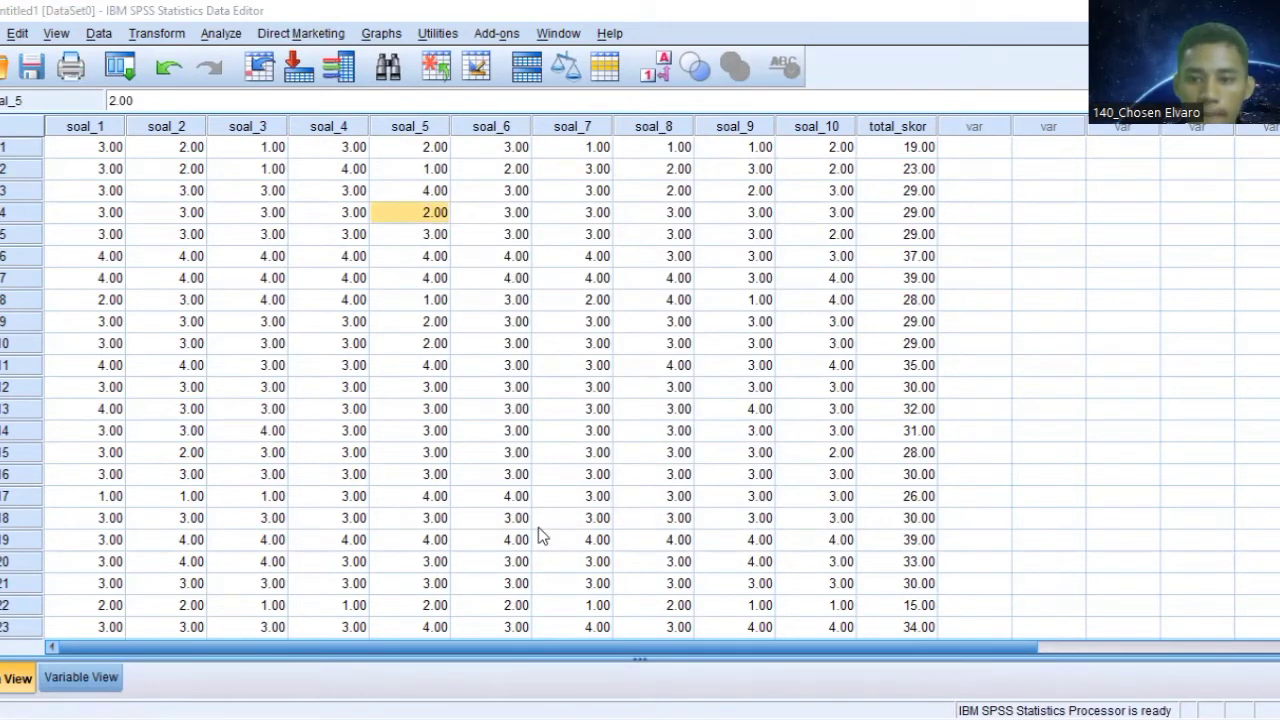
Examine the new Correlations output table from its syntax log down to the total_skor row.
{"action": "scroll", "coordinate": [600, 482], "scroll_direction": "down", "scroll_amount": 3}
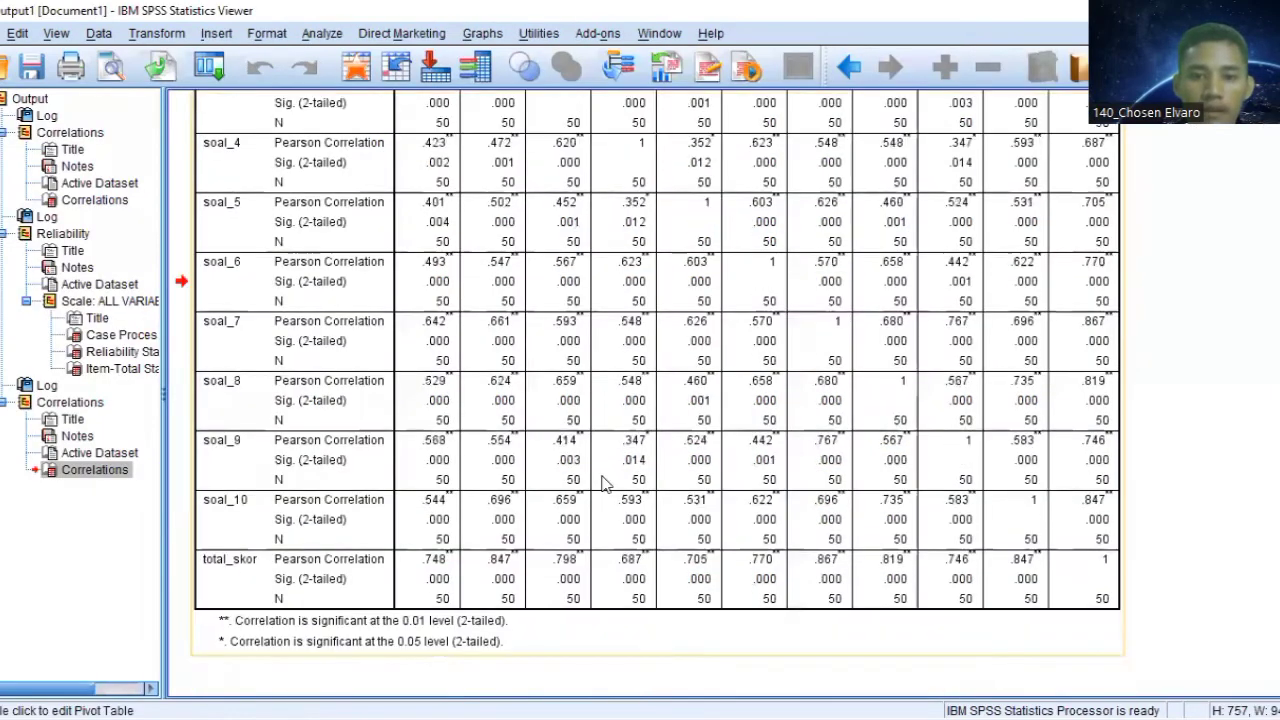
{"action": "scroll", "coordinate": [595, 440], "scroll_direction": "up", "scroll_amount": 10}
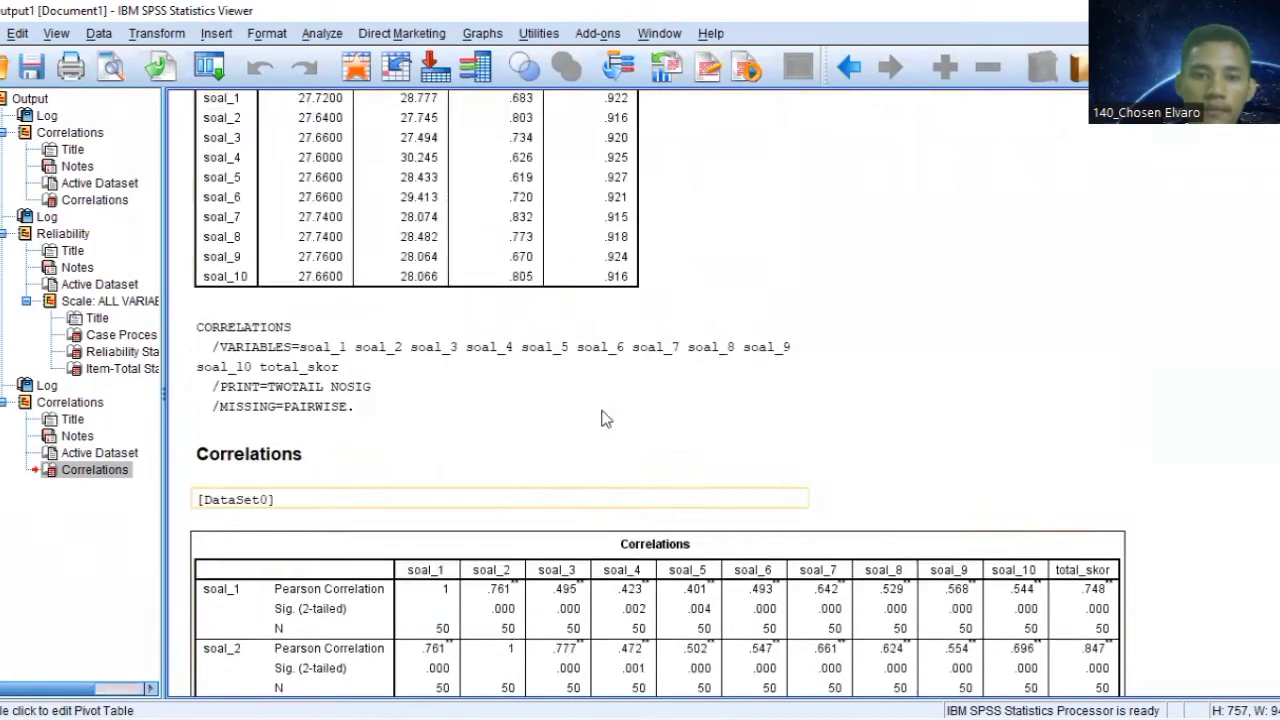
{"action": "scroll", "coordinate": [604, 419], "scroll_direction": "down", "scroll_amount": 7}
{"action": "scroll", "coordinate": [604, 419], "scroll_direction": "up", "scroll_amount": 5}
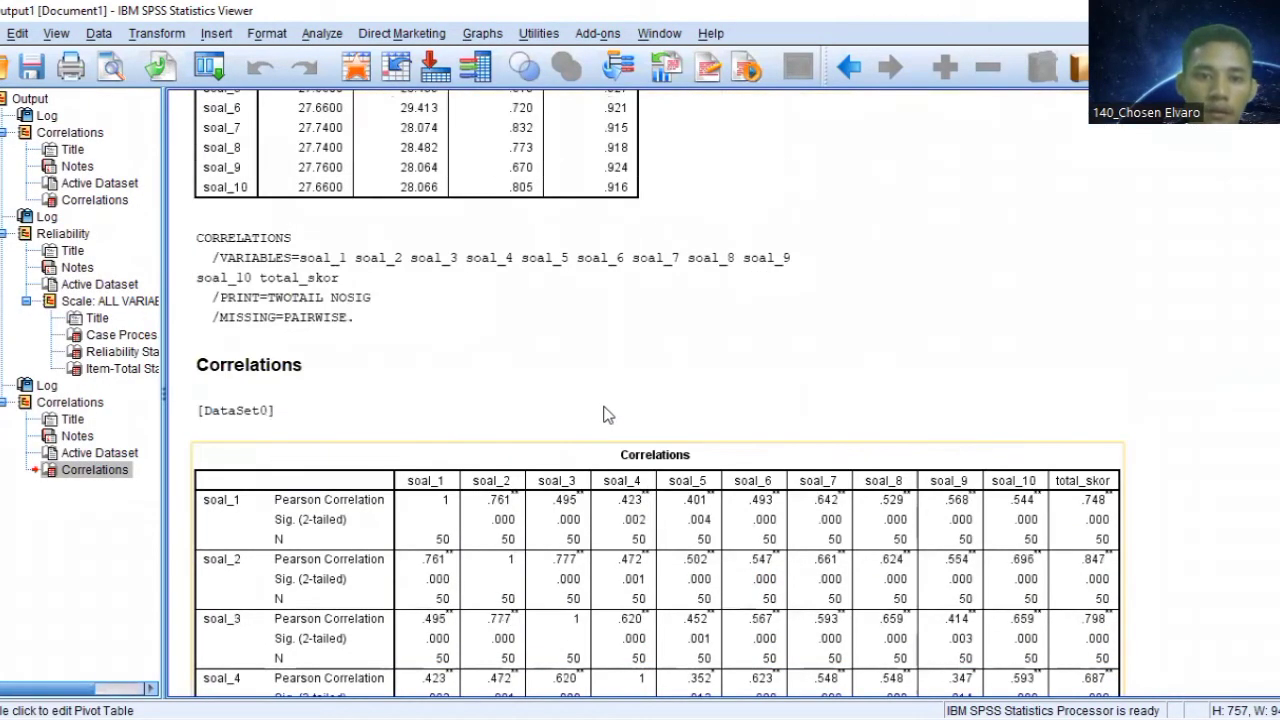
{"action": "scroll", "coordinate": [607, 414], "scroll_direction": "down", "scroll_amount": 10}
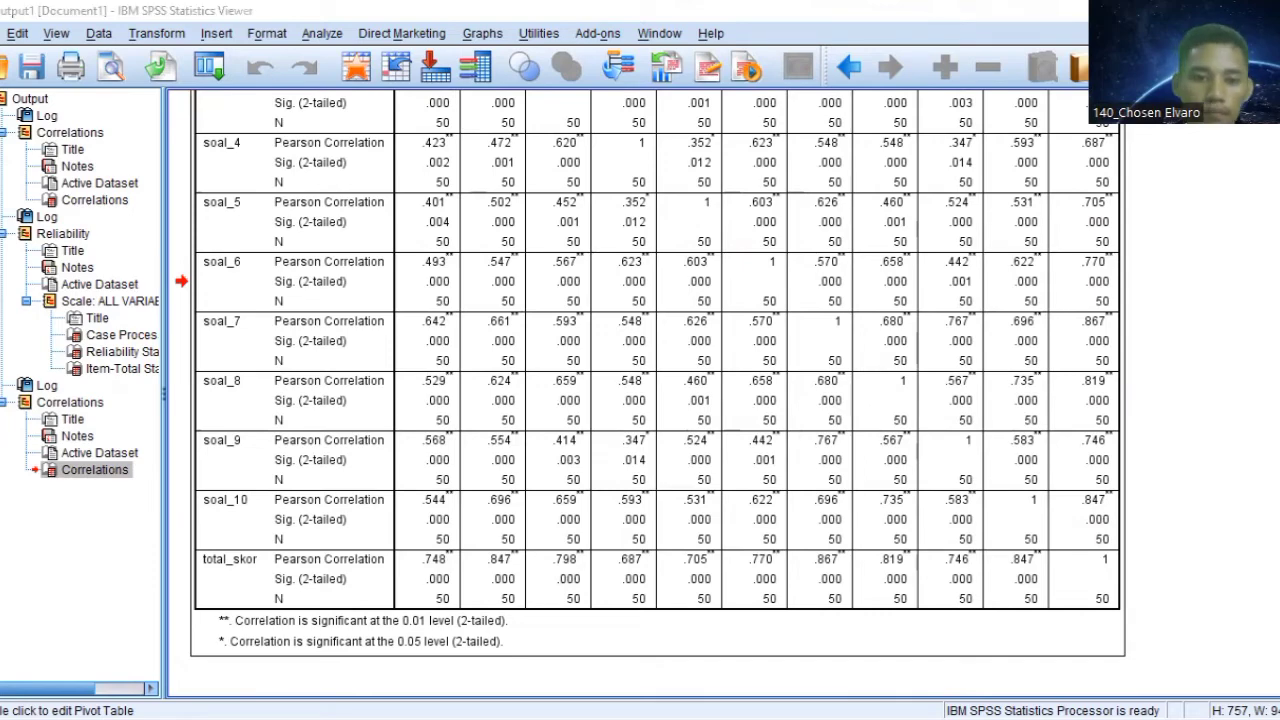
Switch back to Excel and compare the copied total_skor correlations, starting in column H, with the r hitung column.
{"action": "key", "text": "alt+Tab"}
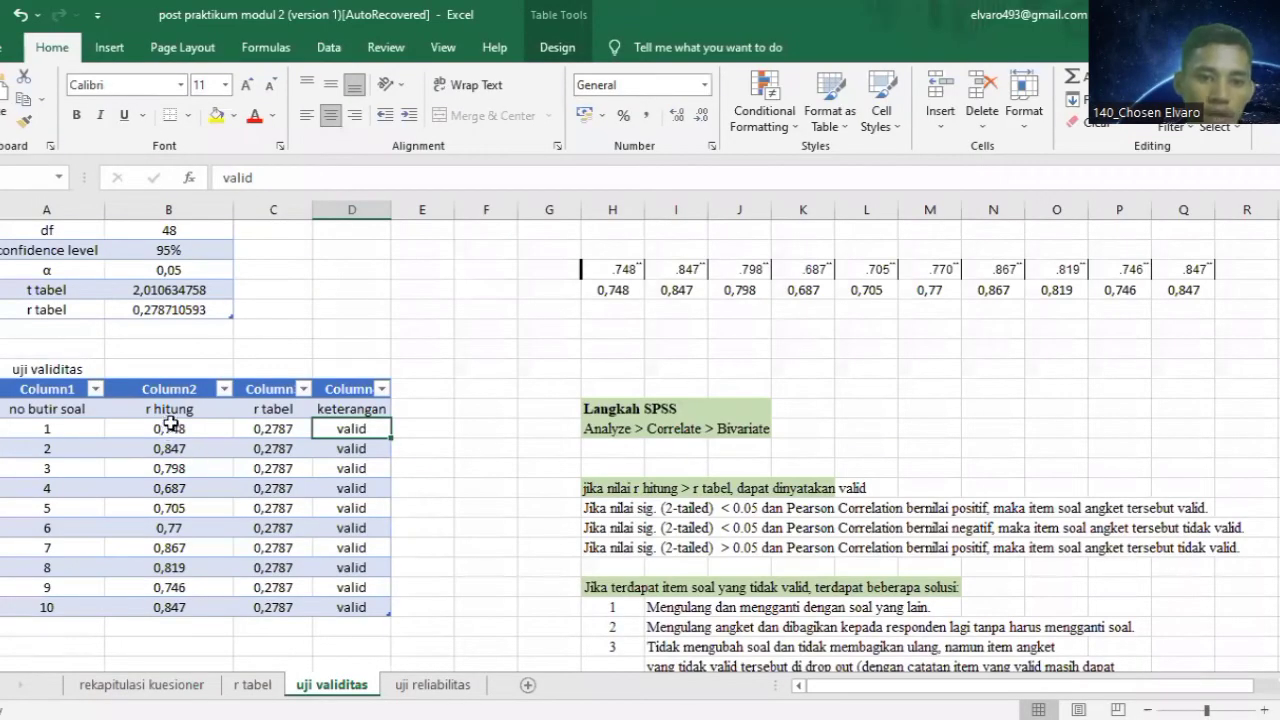
{"action": "scroll", "coordinate": [628, 310], "scroll_direction": "up", "scroll_amount": 1}
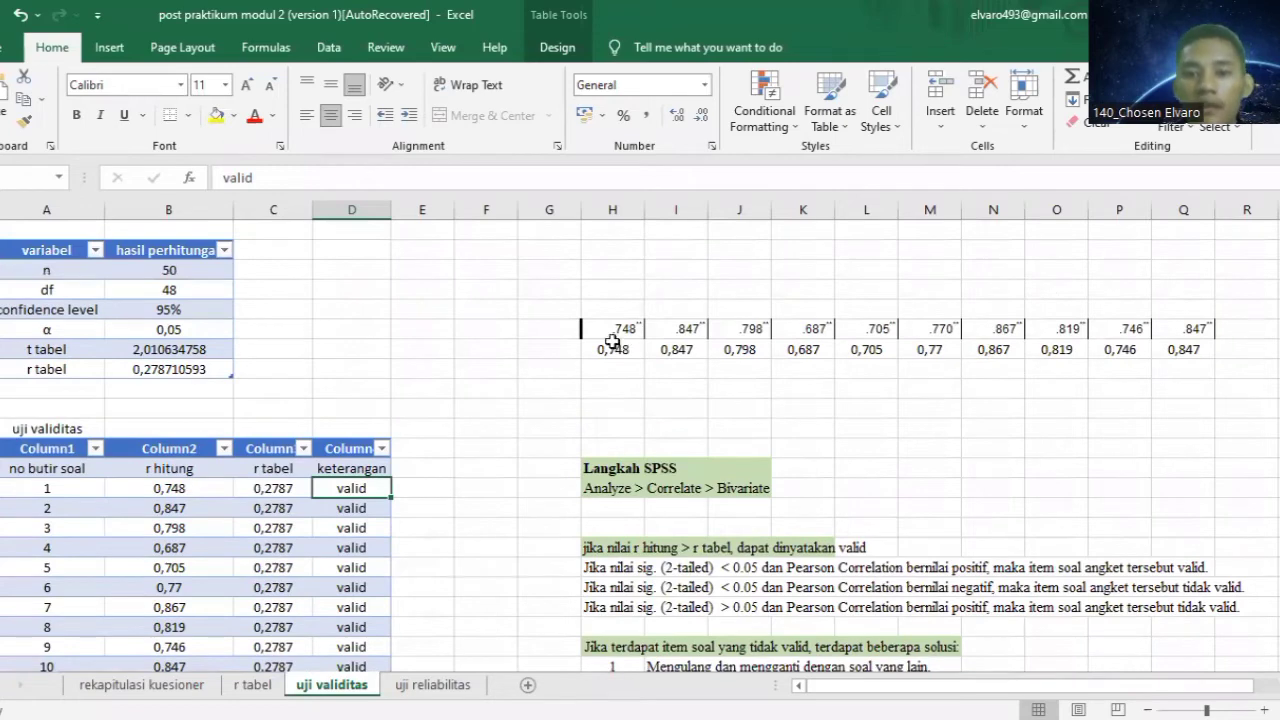
{"action": "left_click", "coordinate": [612, 345]}
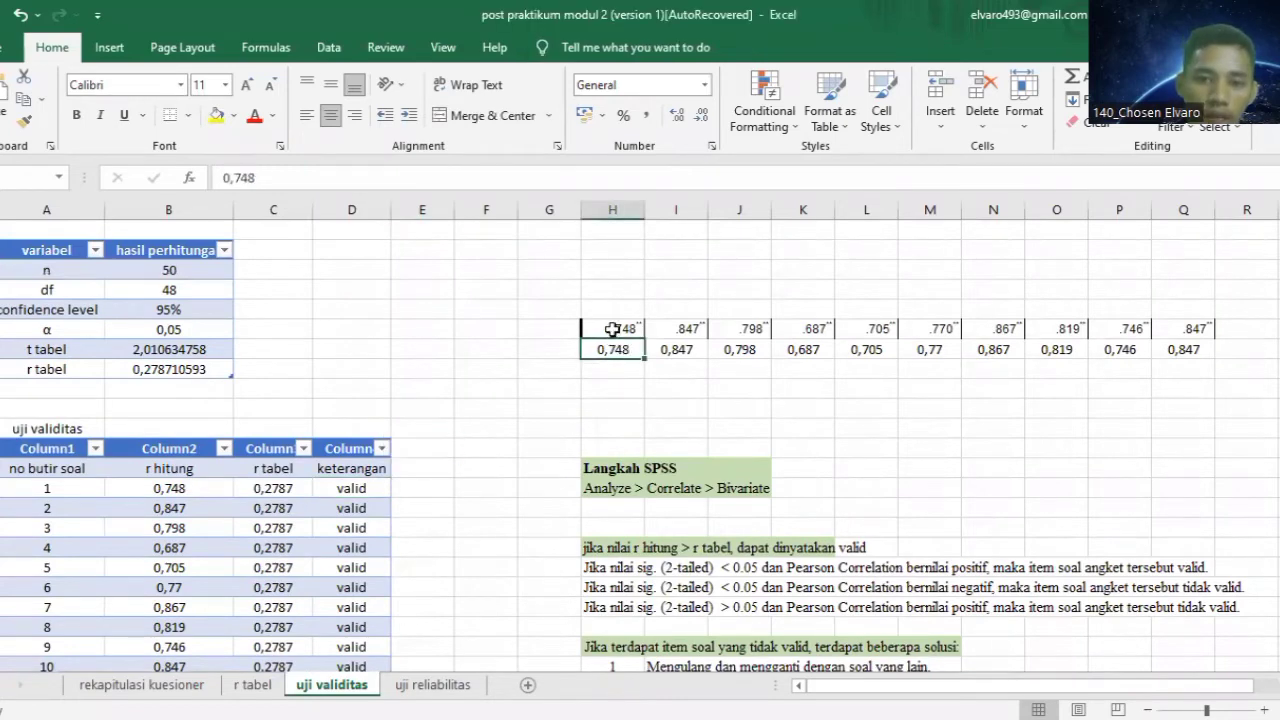
{"action": "scroll", "coordinate": [143, 462], "scroll_direction": "down", "scroll_amount": 2}
{"action": "scroll", "coordinate": [143, 462], "scroll_direction": "up", "scroll_amount": 2}
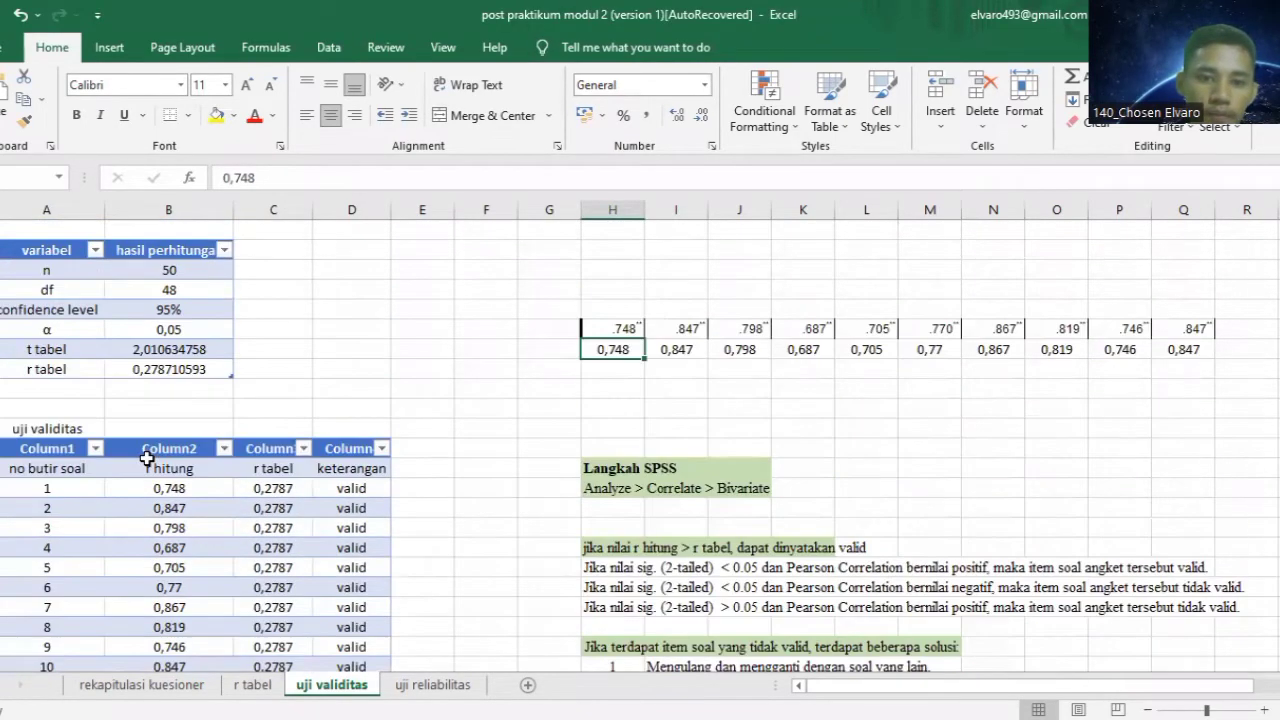
Read the validity criteria and the solutions for invalid items, and check them against the keterangan column.
{"action": "scroll", "coordinate": [189, 450], "scroll_direction": "down", "scroll_amount": 1}
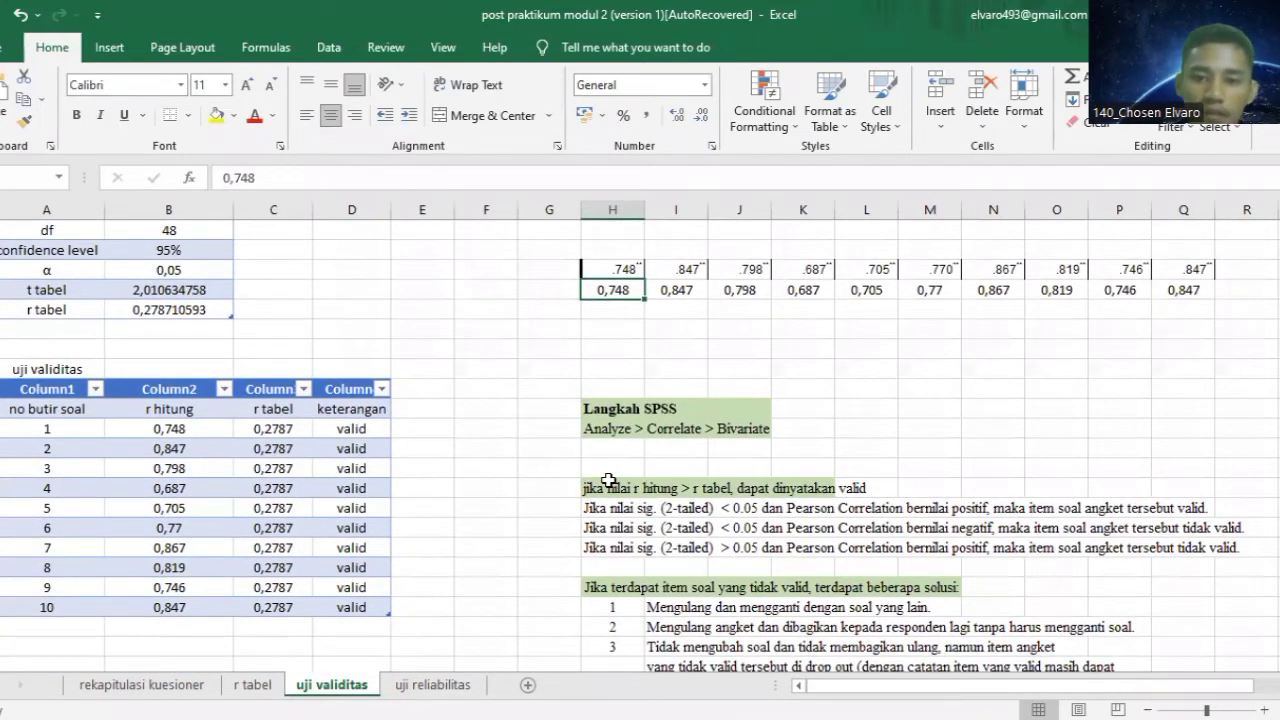
{"action": "scroll", "coordinate": [620, 489], "scroll_direction": "down", "scroll_amount": 2}
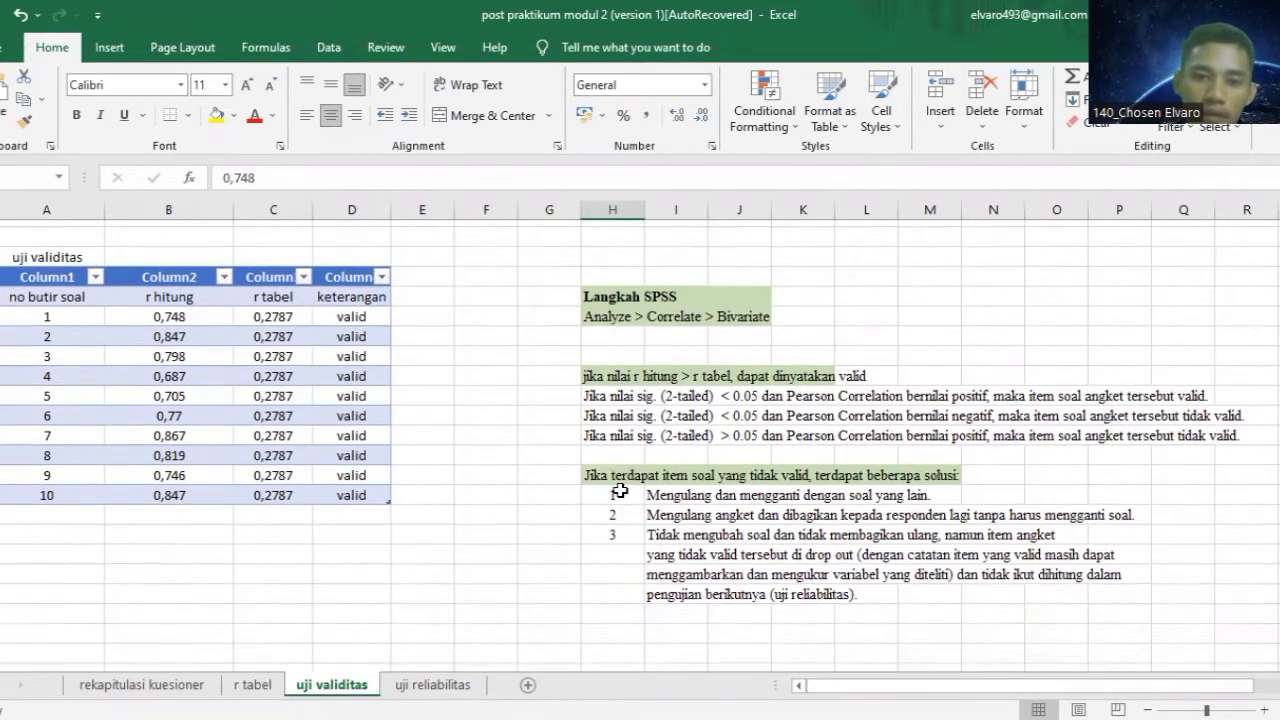
{"action": "scroll", "coordinate": [620, 482], "scroll_direction": "up", "scroll_amount": 1}
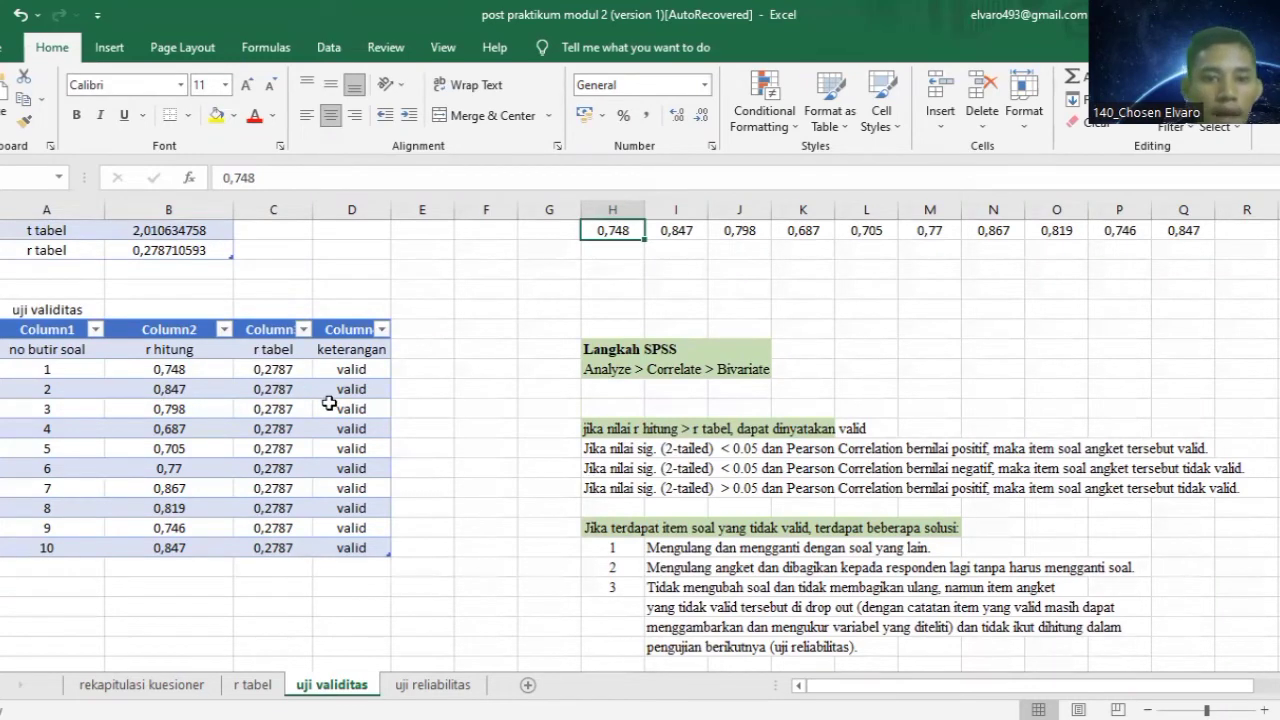
{"action": "scroll", "coordinate": [344, 407], "scroll_direction": "down", "scroll_amount": 2}
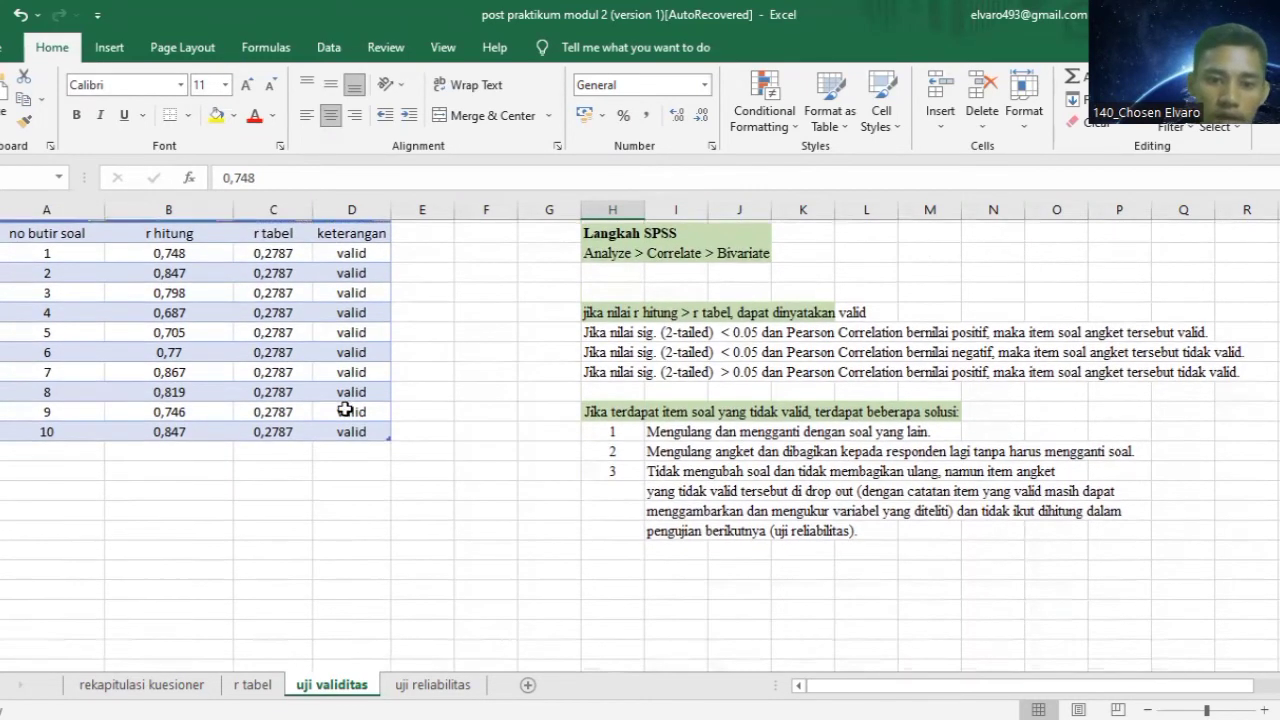
{"action": "scroll", "coordinate": [344, 407], "scroll_direction": "up", "scroll_amount": 4}
{"action": "scroll", "coordinate": [344, 407], "scroll_direction": "down", "scroll_amount": 3}
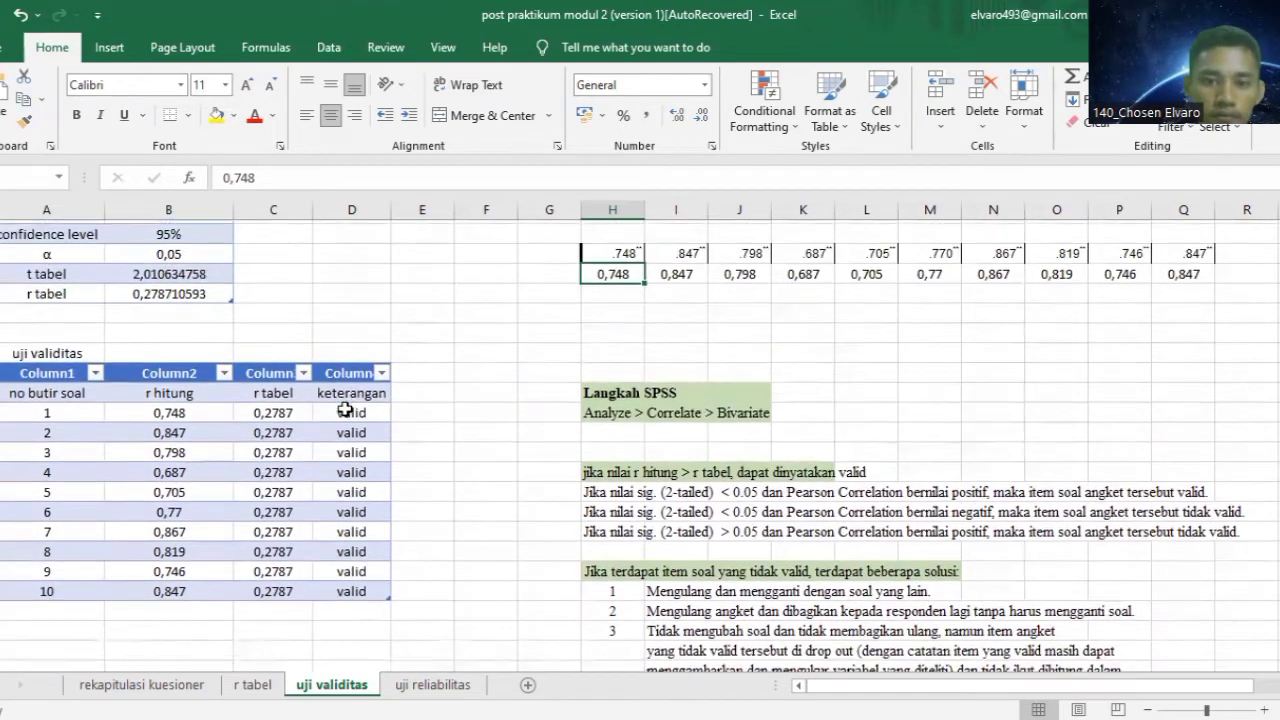
{"action": "scroll", "coordinate": [386, 494], "scroll_direction": "up", "scroll_amount": 2}
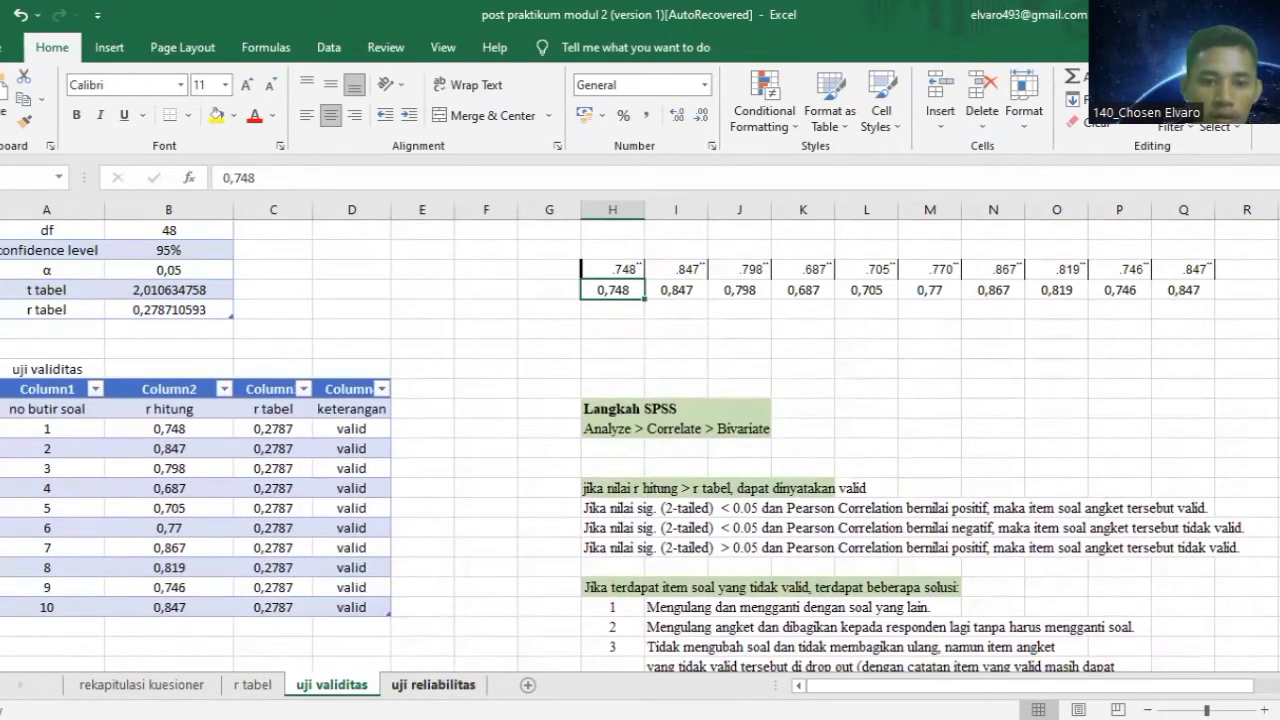
Open the uji reliabilitas sheet and view the alpha result and Case Processing Summary at its beginning.
{"action": "left_click", "coordinate": [433, 685]}
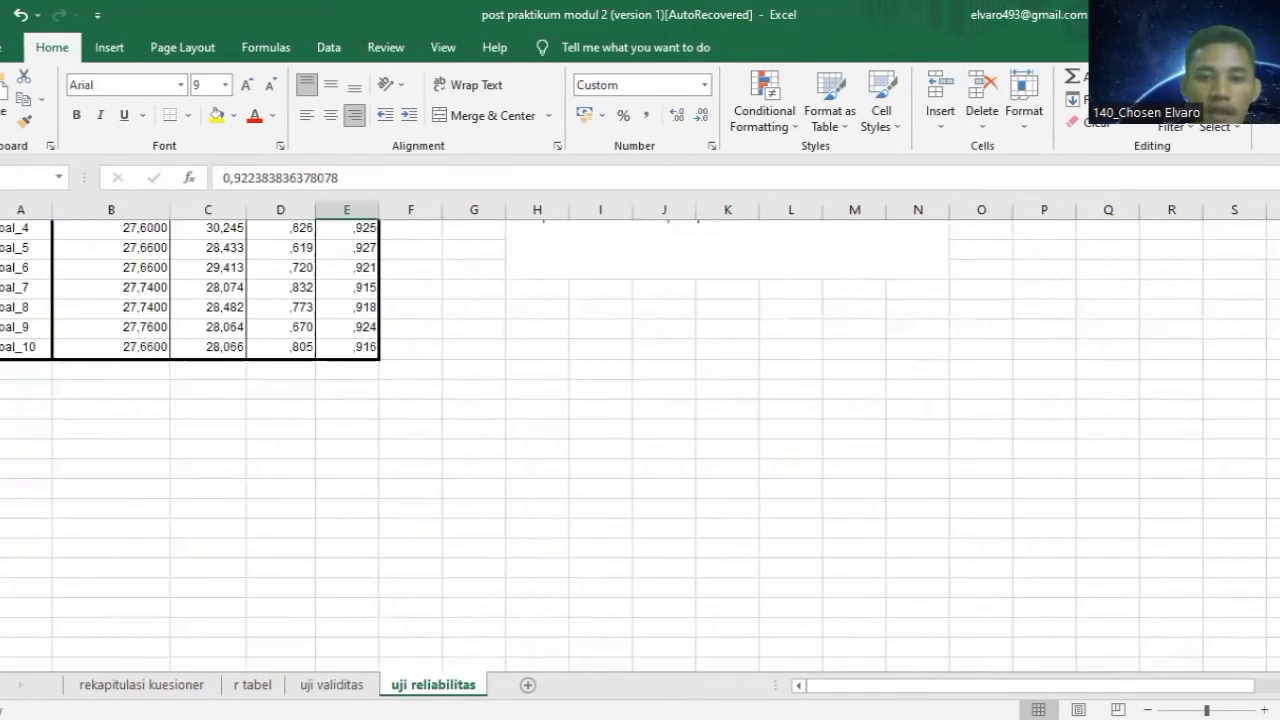
{"action": "scroll", "coordinate": [293, 609], "scroll_direction": "up", "scroll_amount": 12}
{"action": "scroll", "coordinate": [293, 609], "scroll_direction": "up", "scroll_amount": 1}
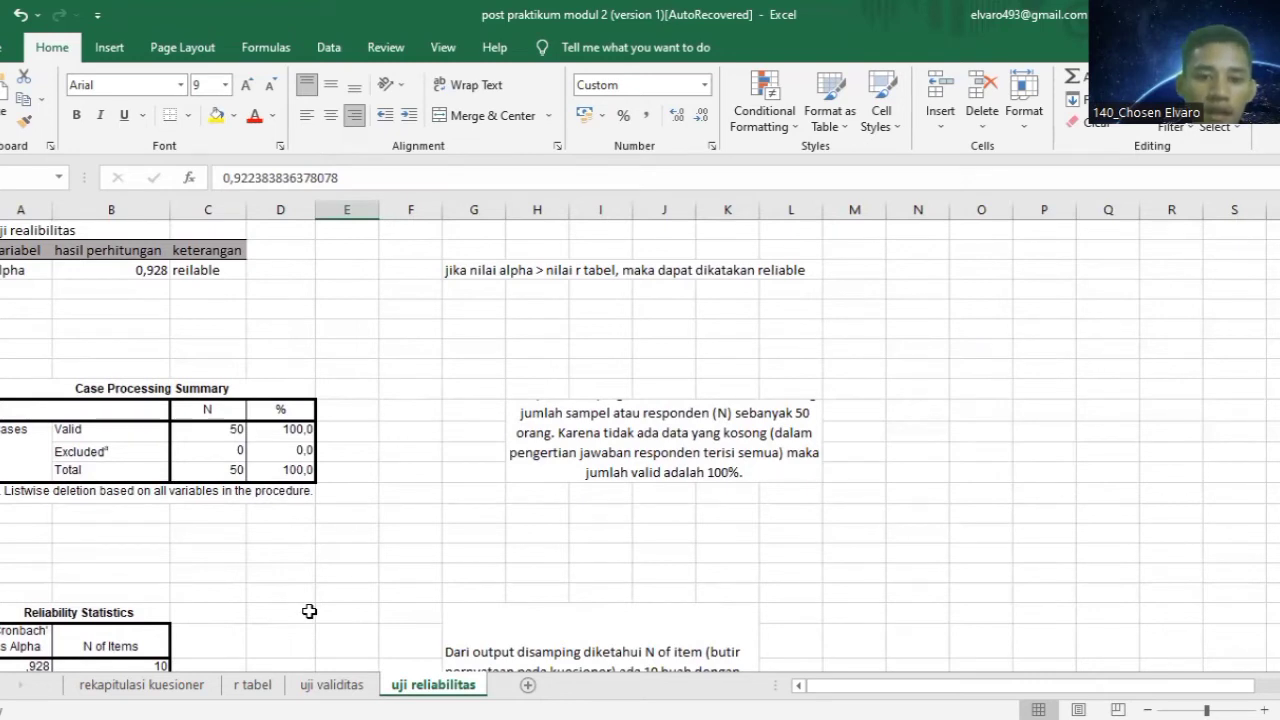
Read the interpretation note beside the Case Processing Summary and preview the Reliability Statistics section with its note.
{"action": "left_click", "coordinate": [737, 459]}
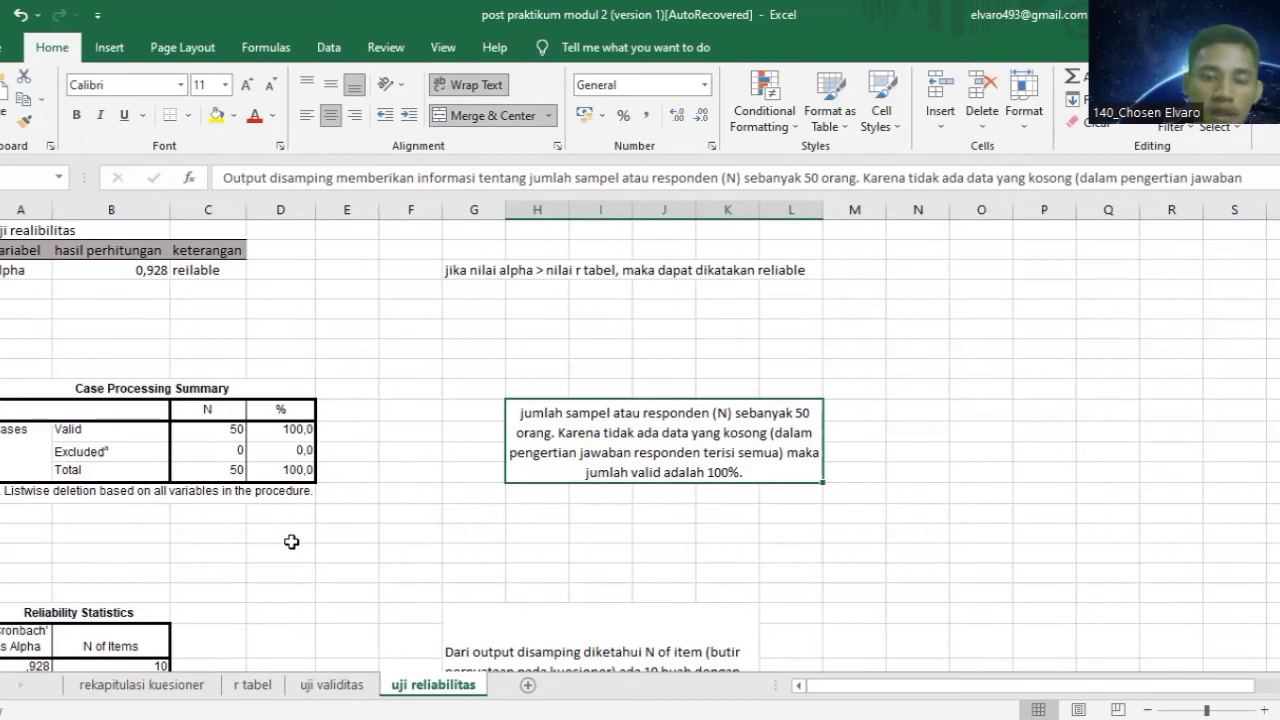
{"action": "scroll", "coordinate": [291, 541], "scroll_direction": "down", "scroll_amount": 2}
{"action": "scroll", "coordinate": [291, 541], "scroll_direction": "up", "scroll_amount": 2}
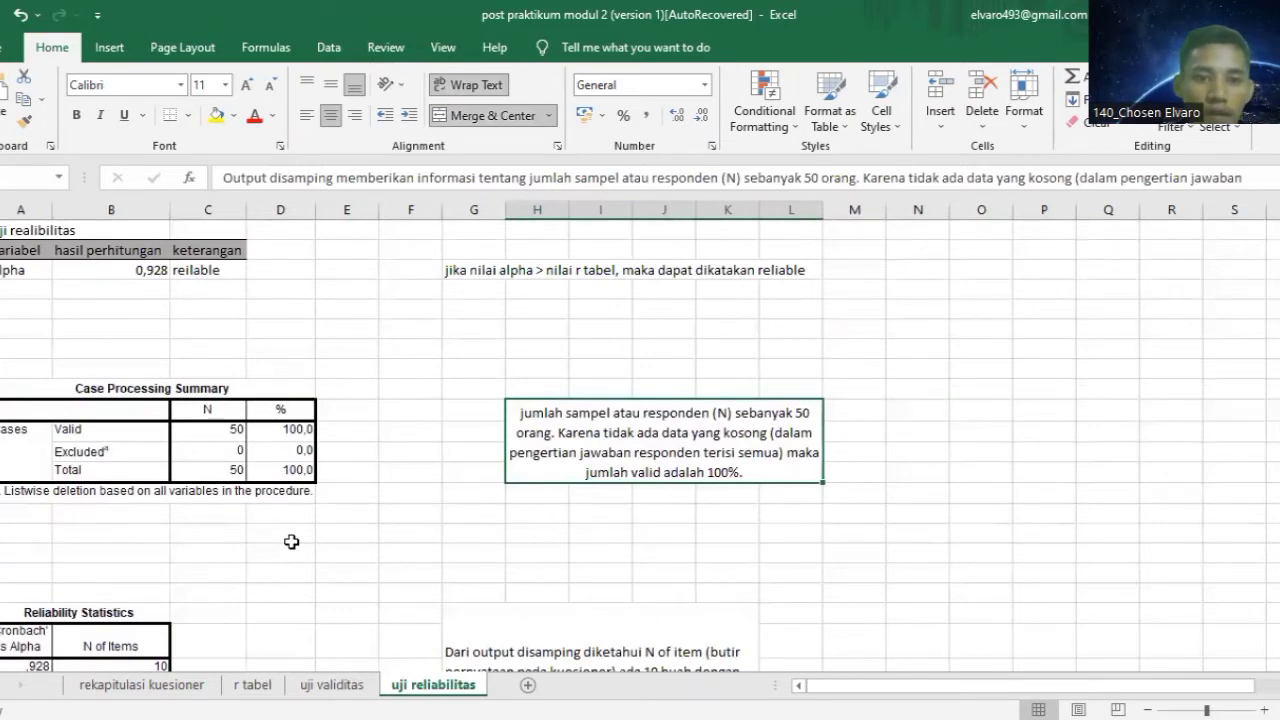
{"action": "scroll", "coordinate": [291, 541], "scroll_direction": "down", "scroll_amount": 6}
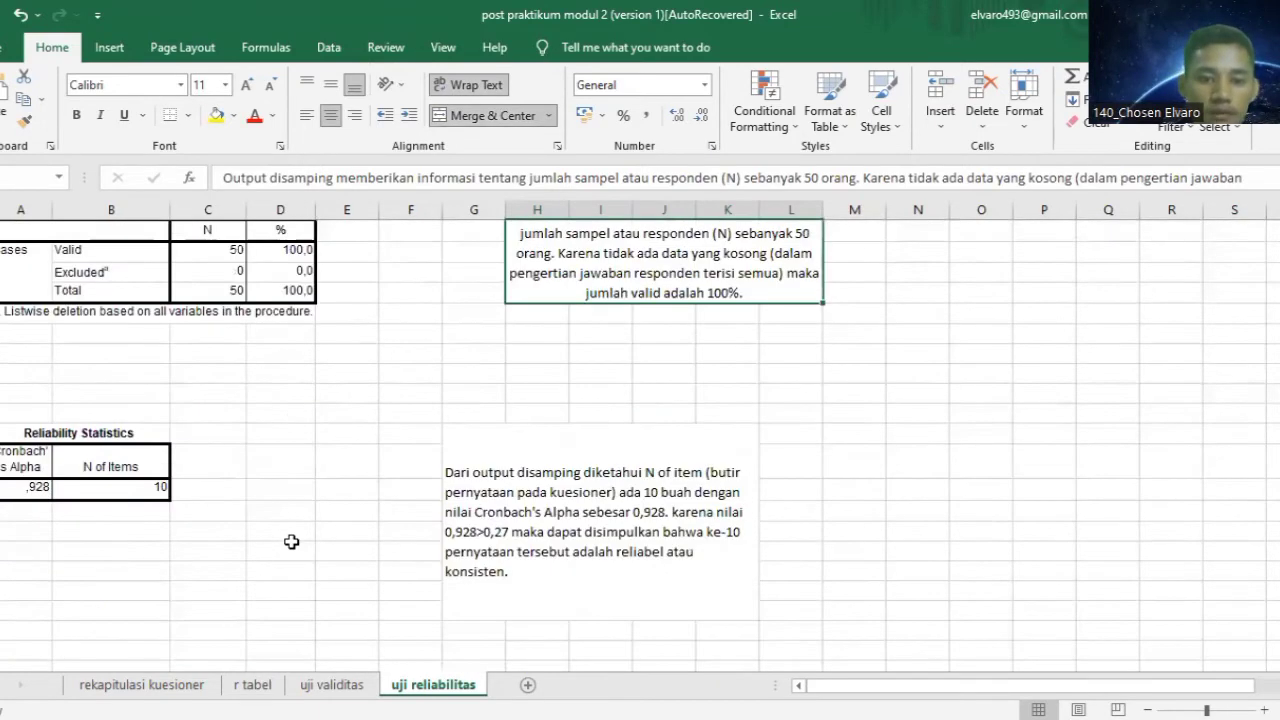
{"action": "scroll", "coordinate": [291, 541], "scroll_direction": "up", "scroll_amount": 3}
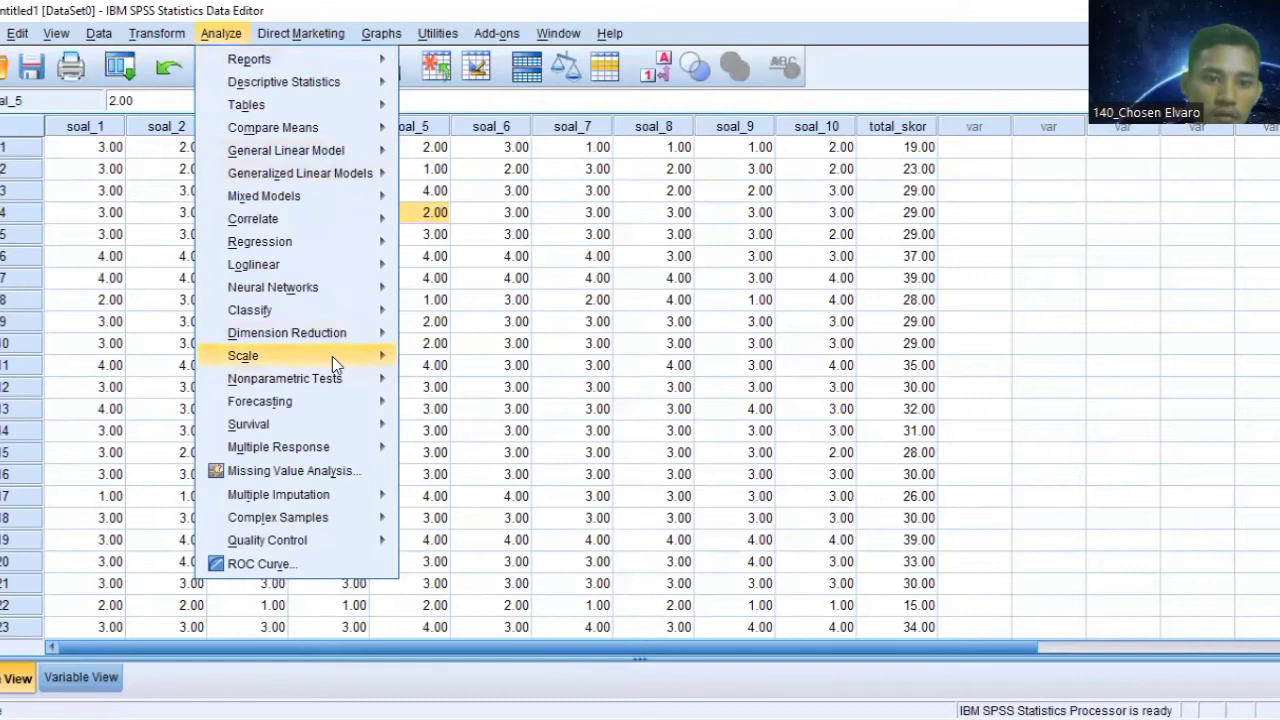
Switch to SPSS and run a Reliability Analysis on soal_1 to soal_10 with the Alpha model and Scale if item deleted.
{"action": "mouse_move", "coordinate": [335, 357]}
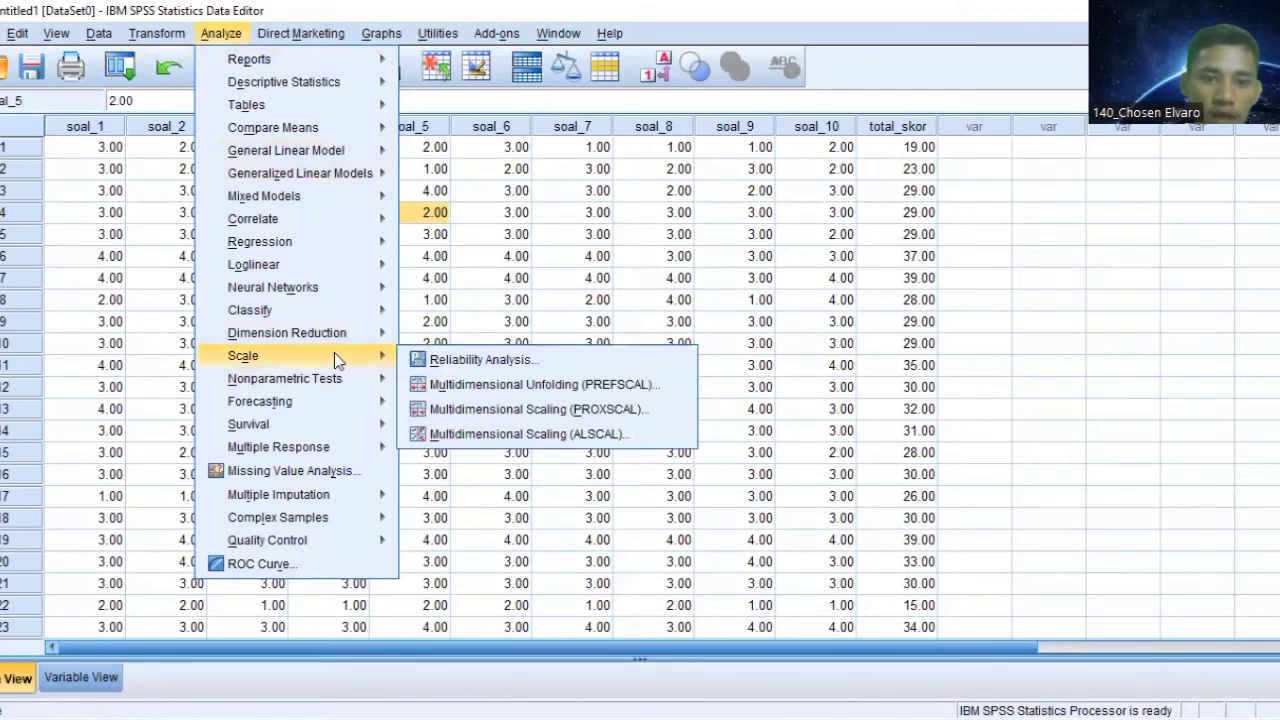
{"action": "left_click", "coordinate": [462, 362]}
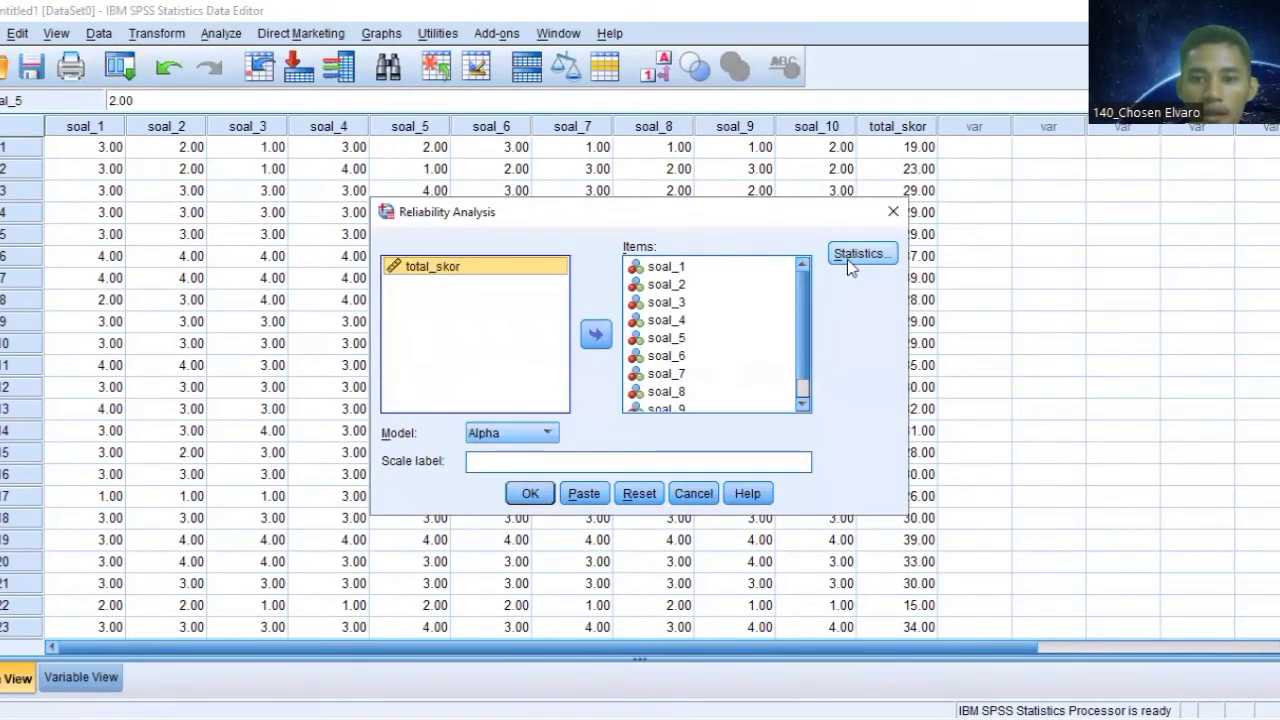
{"action": "left_click", "coordinate": [890, 256]}
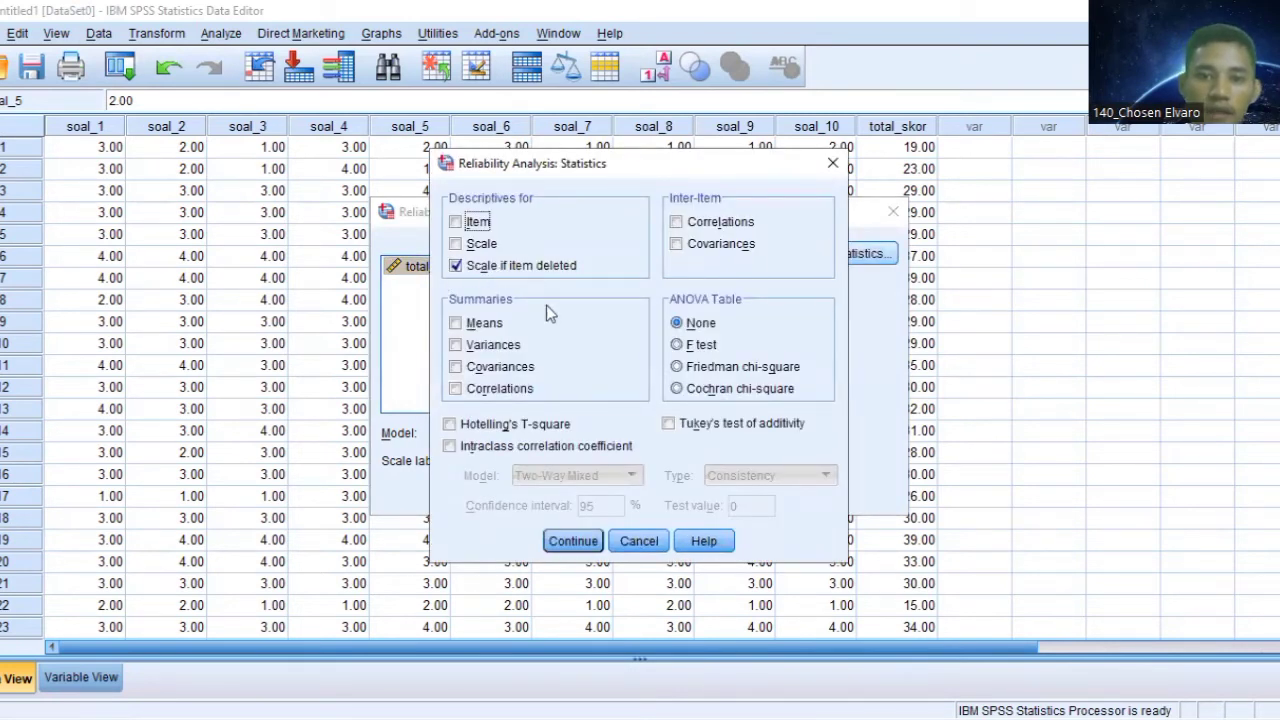
{"action": "left_click", "coordinate": [572, 547]}
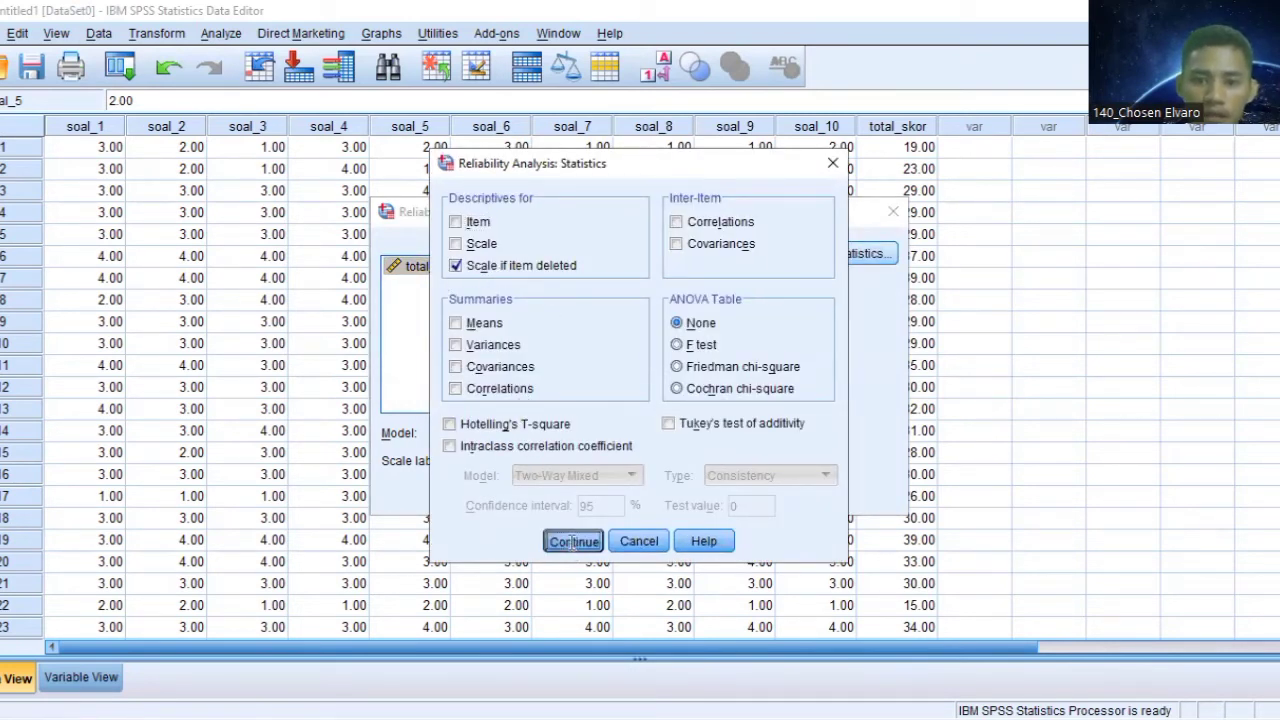
{"action": "left_click", "coordinate": [526, 495]}
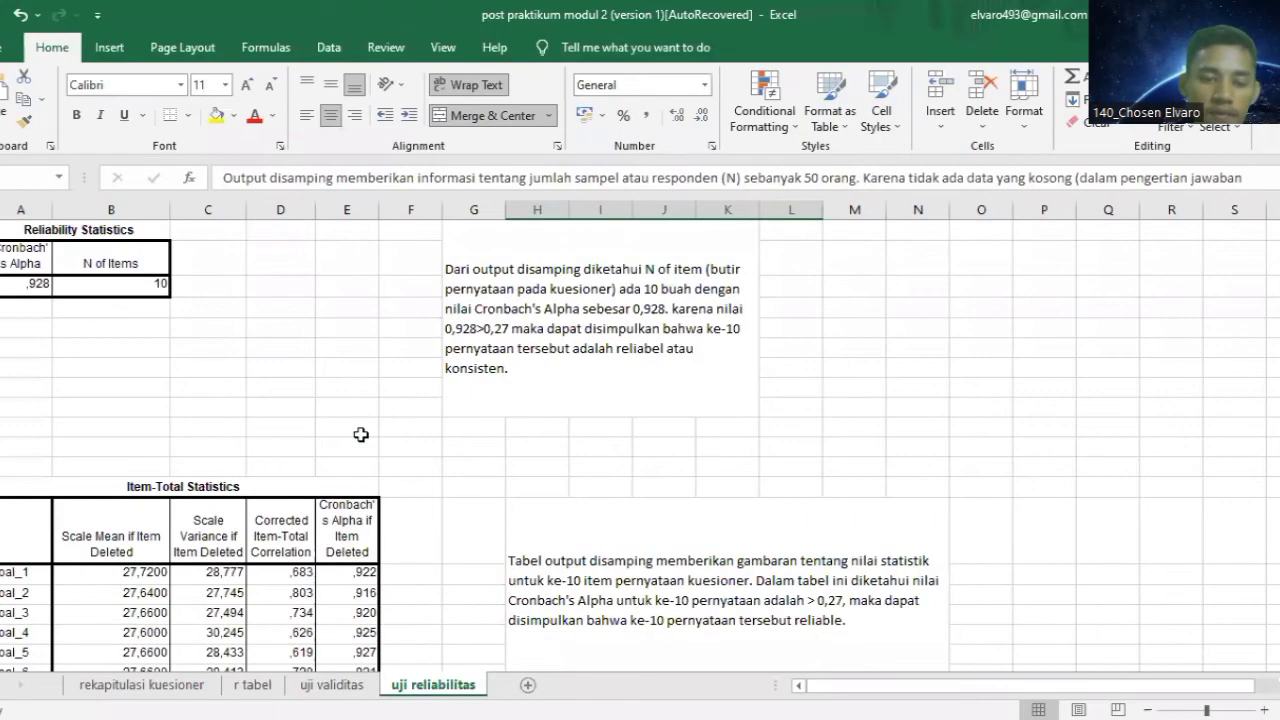
Switch back to Excel and check the reliability criterion and the Case Processing Summary's valid cases against the adjacent note on respondents.
{"action": "scroll", "coordinate": [361, 434], "scroll_direction": "up", "scroll_amount": 5}
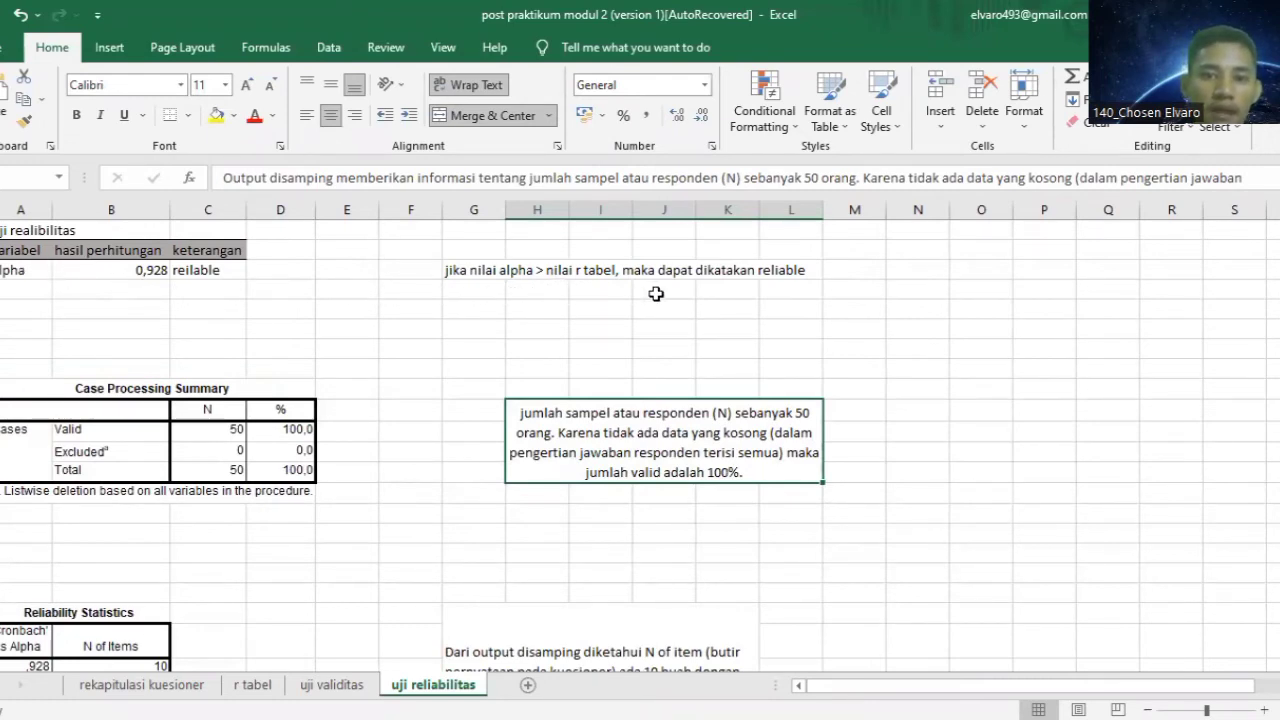
{"action": "scroll", "coordinate": [785, 315], "scroll_direction": "down", "scroll_amount": 2}
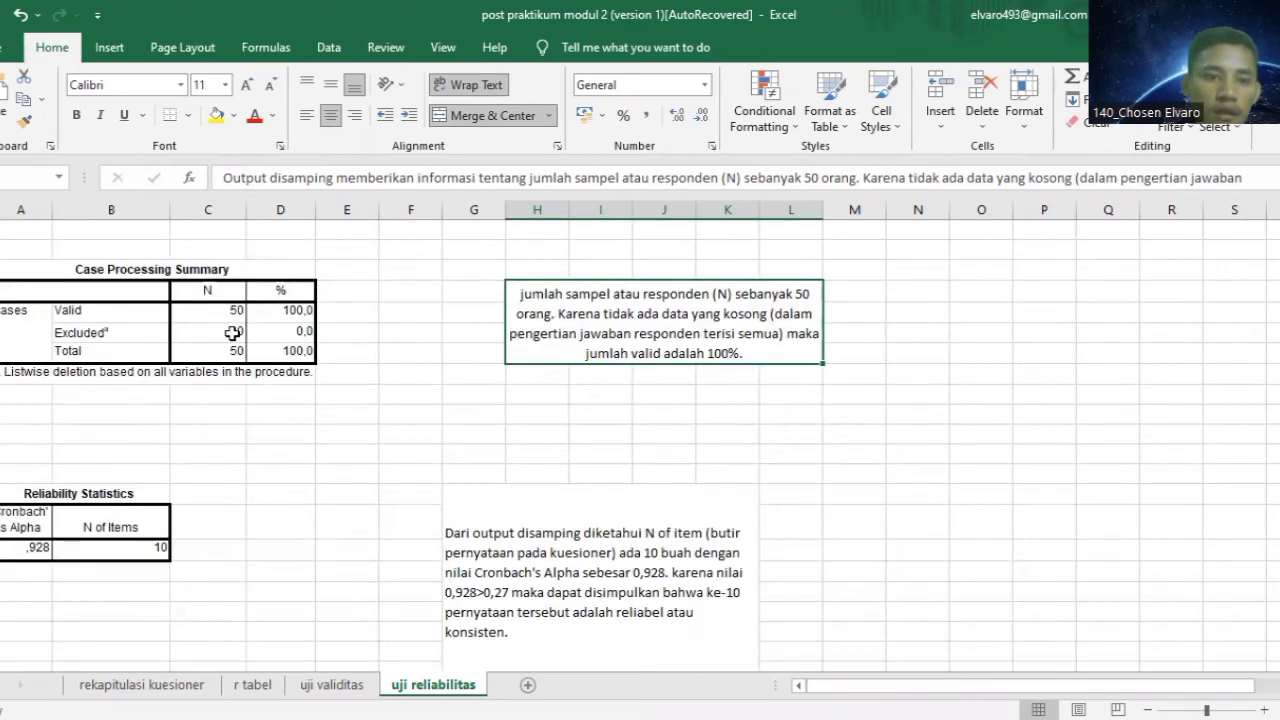
{"action": "left_click", "coordinate": [81, 315]}
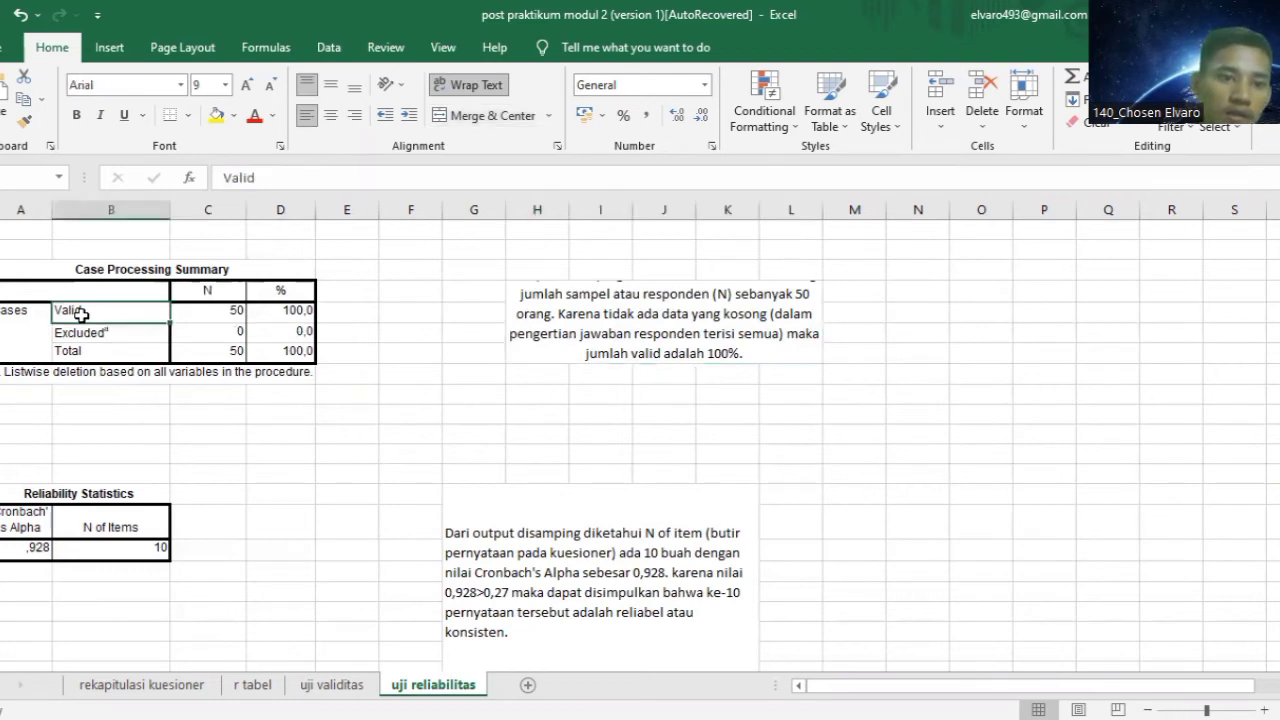
{"action": "left_click", "coordinate": [206, 312]}
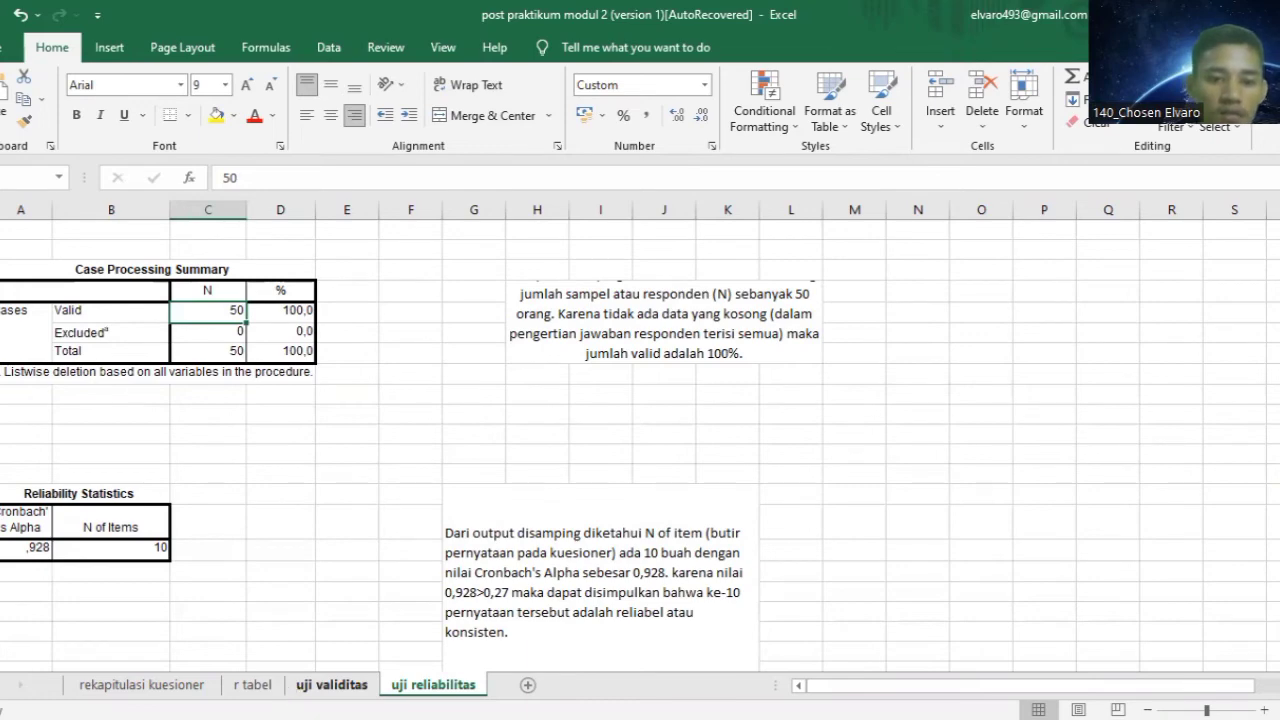
{"action": "left_click", "coordinate": [331, 685]}
{"action": "left_click", "coordinate": [432, 685]}
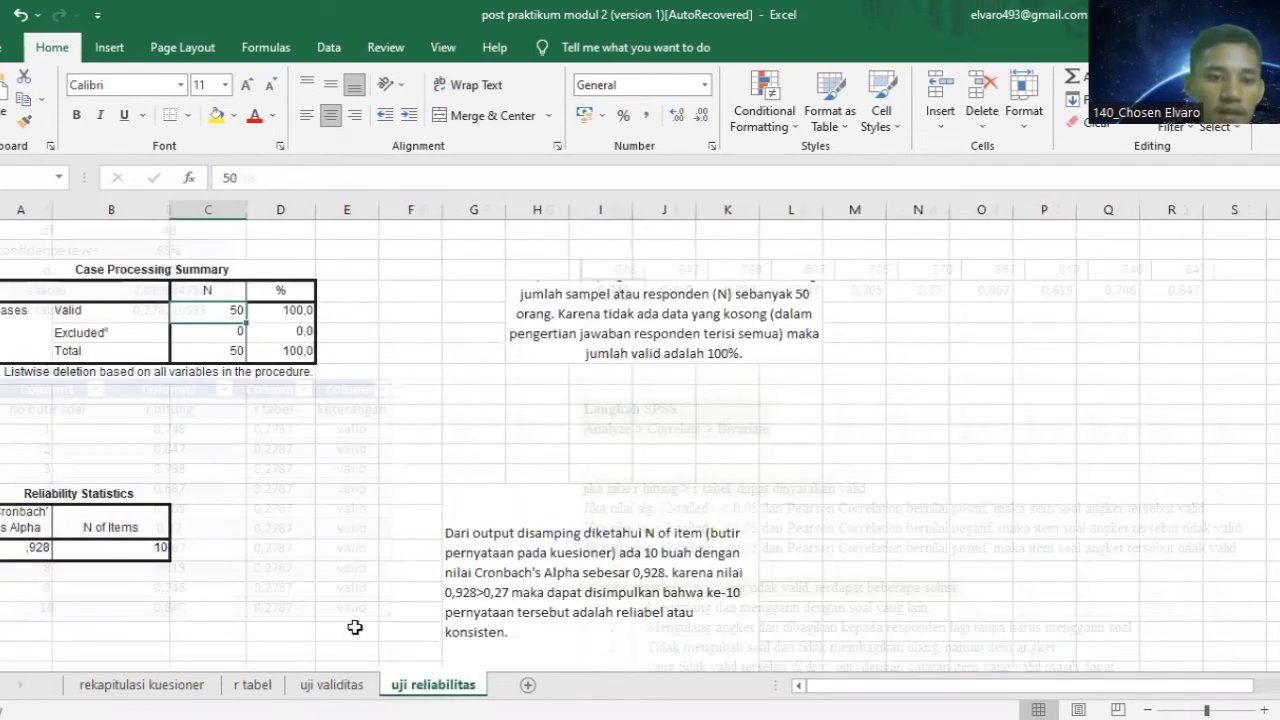
{"action": "left_click", "coordinate": [561, 336]}
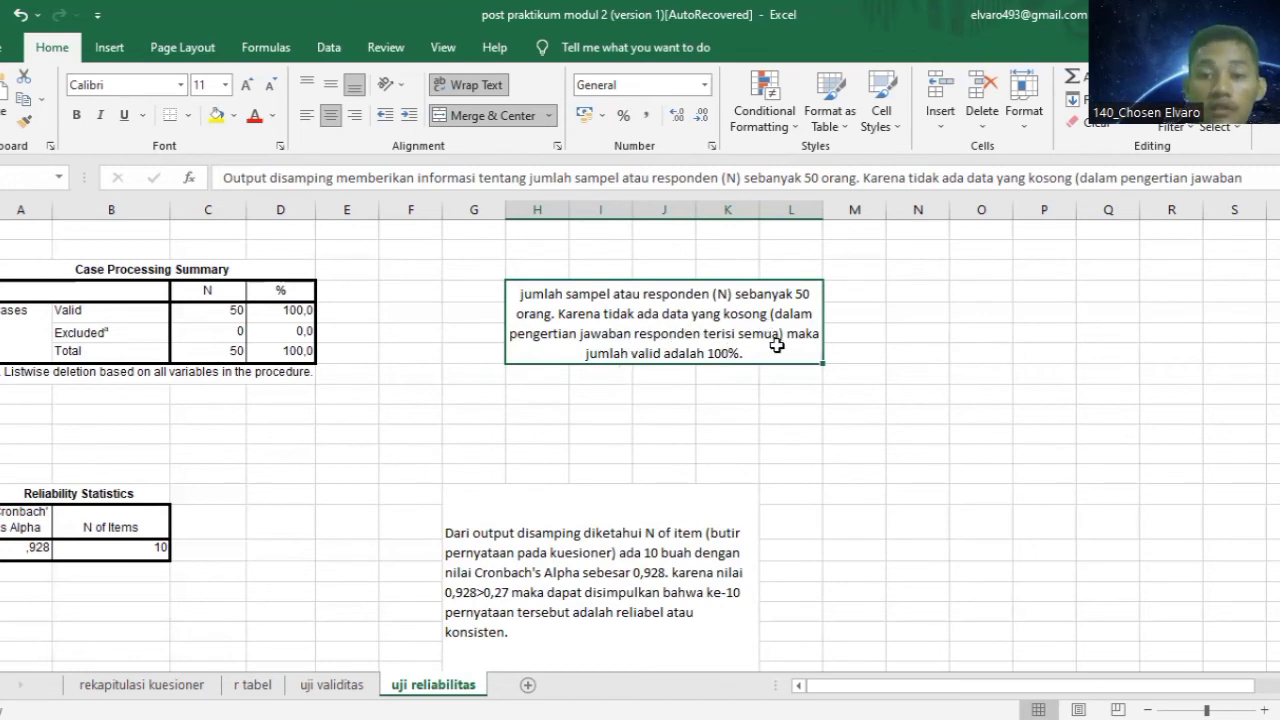
Inspect the unrounded Cronbach's Alpha under Reliability Statistics with its interpretation, and view the Item-Total Statistics table.
{"action": "scroll", "coordinate": [616, 371], "scroll_direction": "down", "scroll_amount": 1}
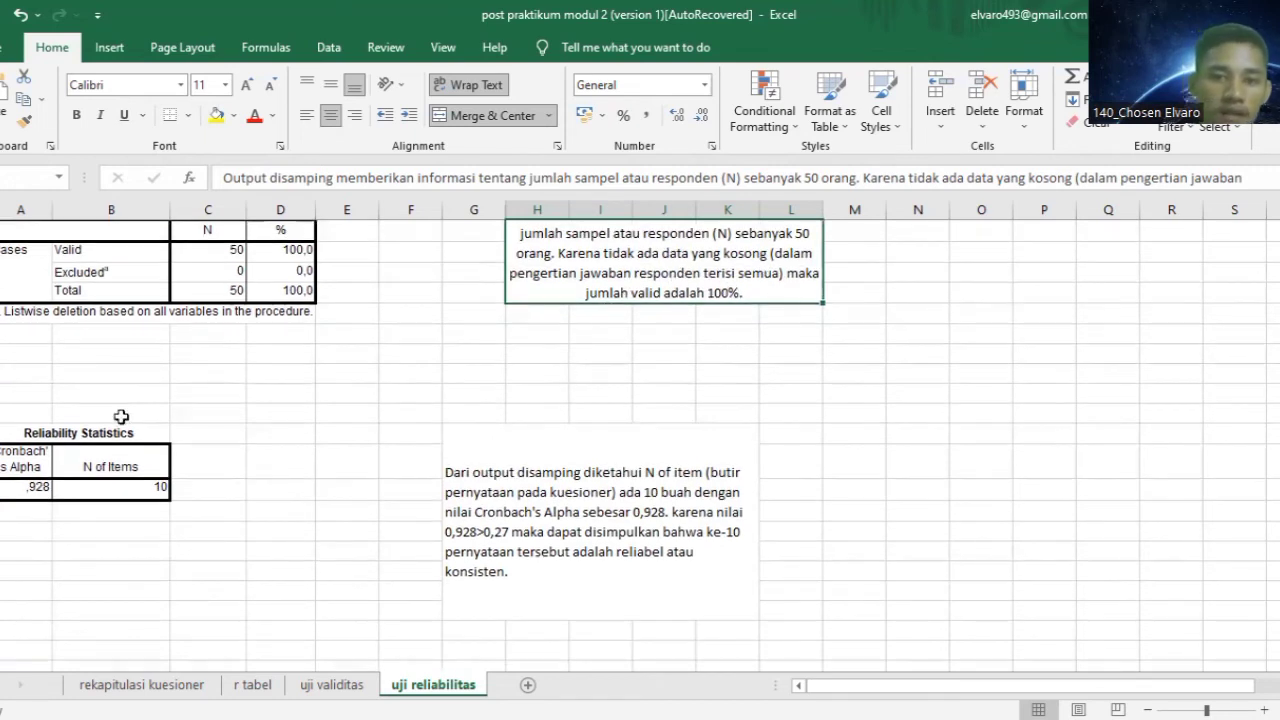
{"action": "scroll", "coordinate": [85, 432], "scroll_direction": "down", "scroll_amount": 2}
{"action": "scroll", "coordinate": [90, 420], "scroll_direction": "up", "scroll_amount": 1}
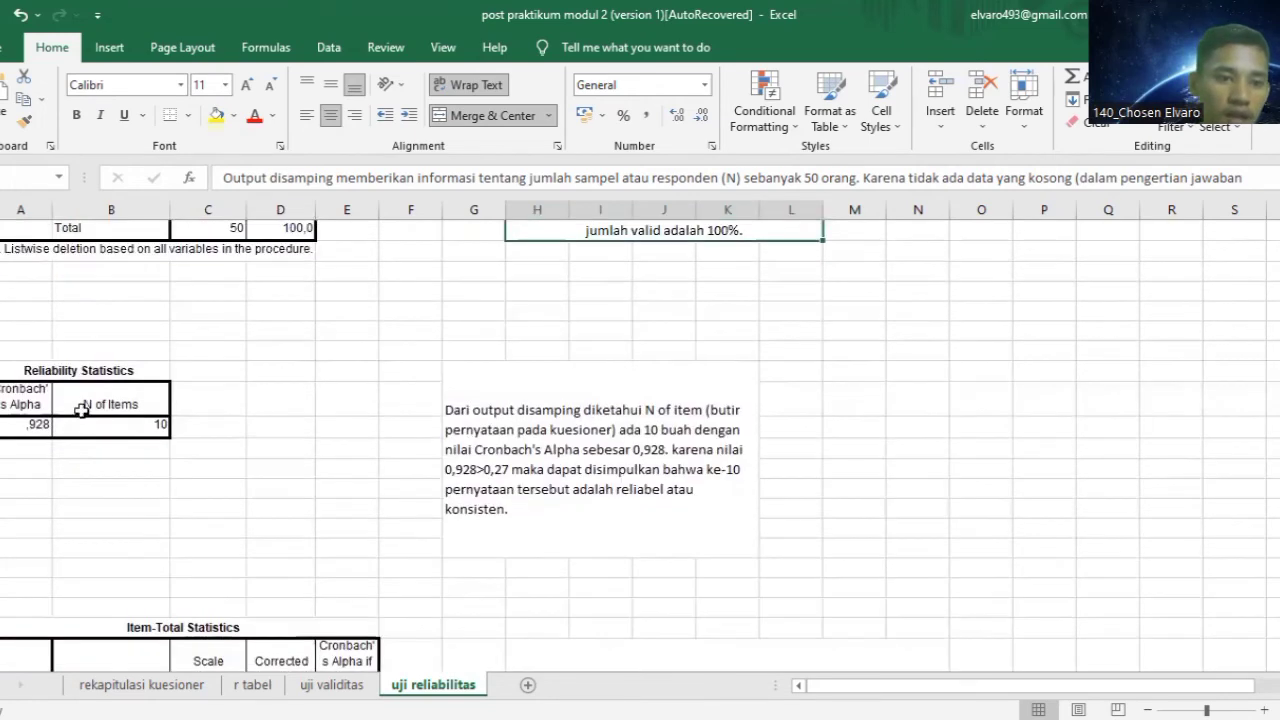
{"action": "left_click", "coordinate": [27, 426]}
{"action": "double_click", "coordinate": [27, 426]}
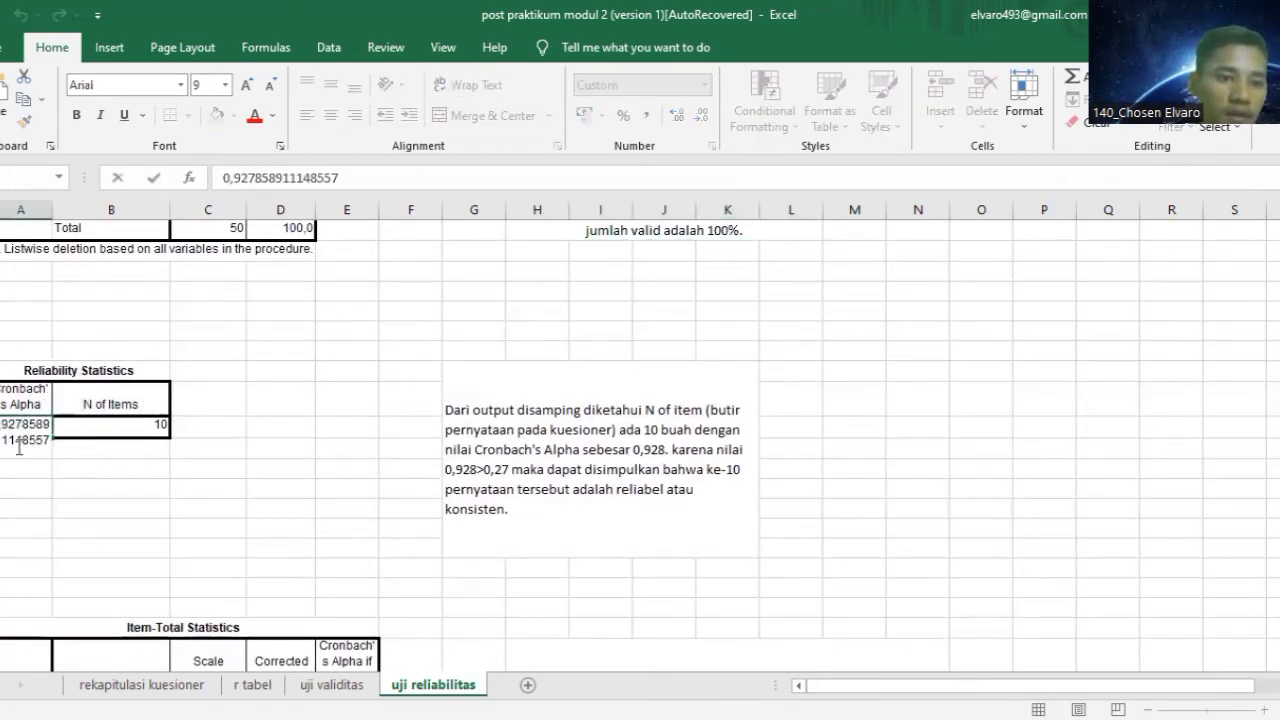
{"action": "left_click", "coordinate": [236, 400]}
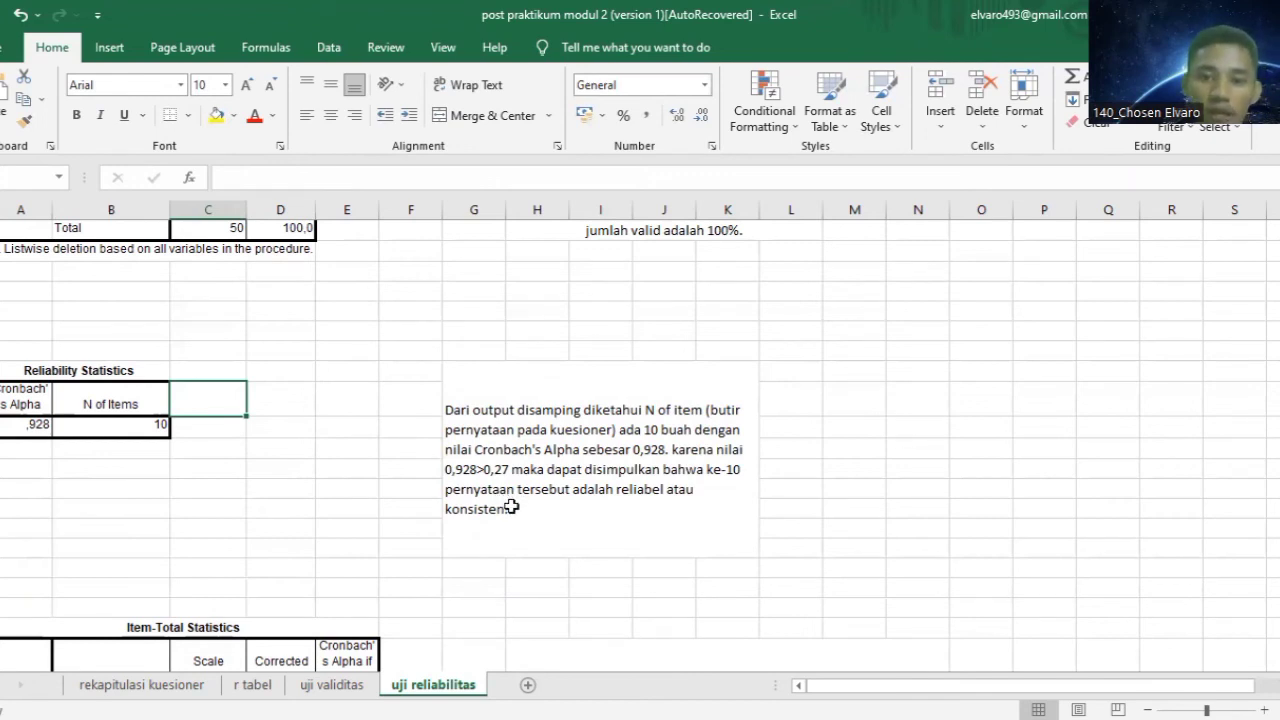
{"action": "scroll", "coordinate": [449, 537], "scroll_direction": "down", "scroll_amount": 5}
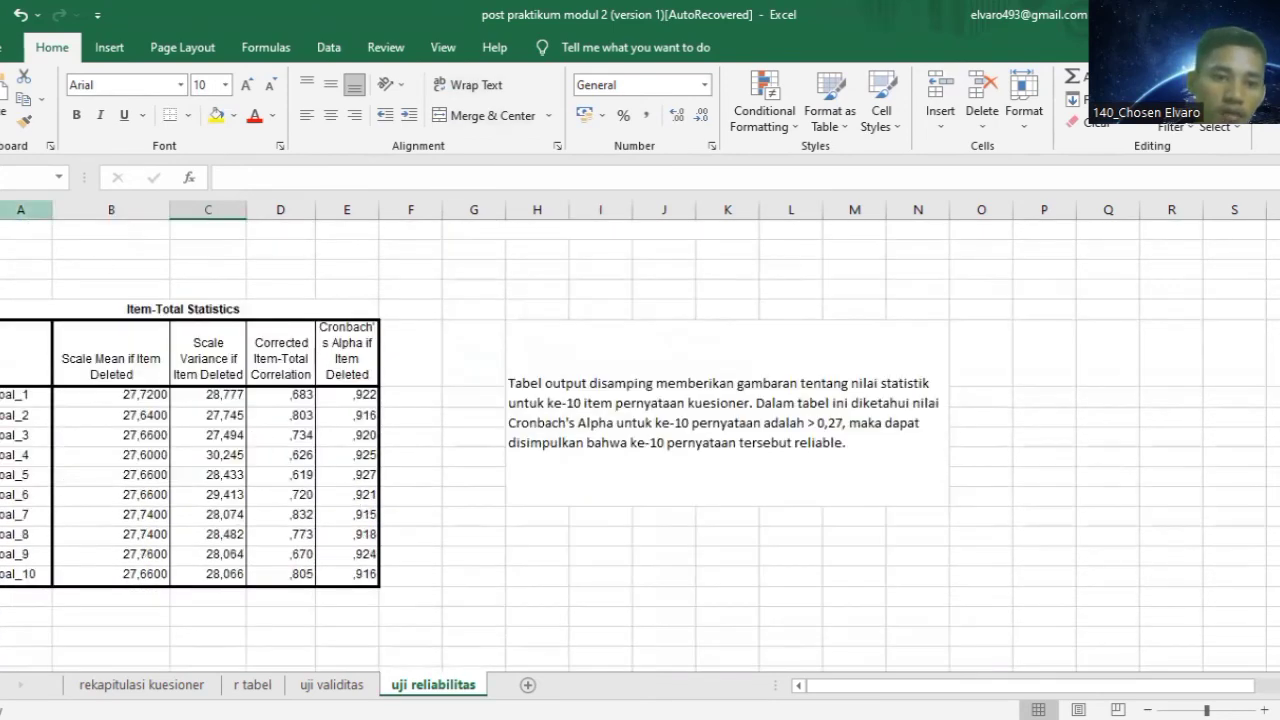